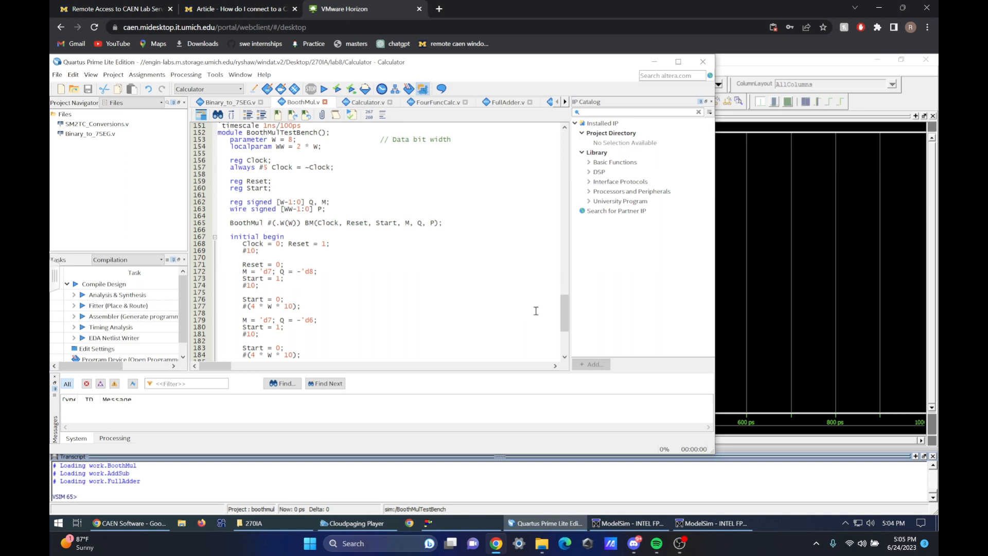
# Examine the BoothMul module and the M and Q stimulus values in the test bench's initial block in BoothMul.v
pyautogui.moveTo(564, 315); pyautogui.dragTo(565, 172)
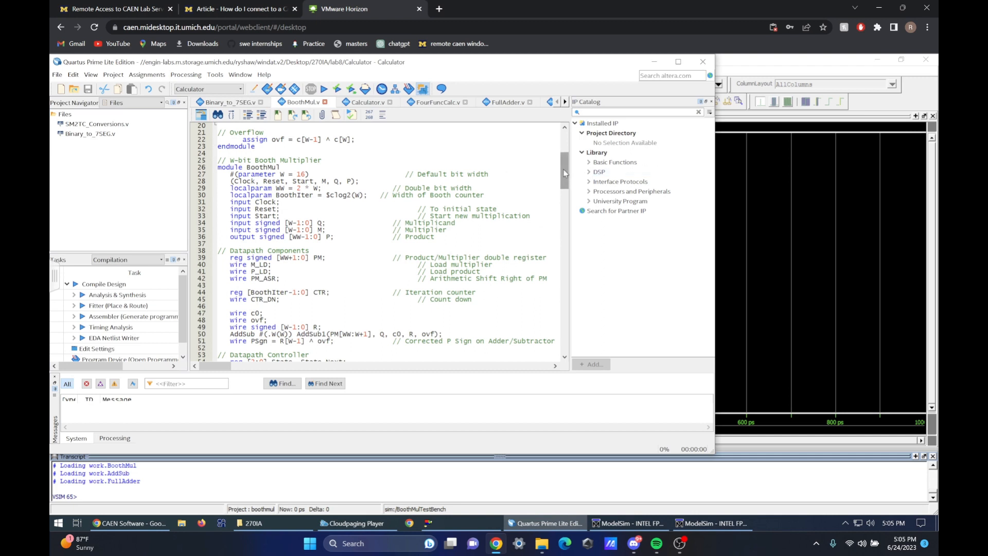
pyautogui.moveTo(565, 173); pyautogui.dragTo(581, 309)
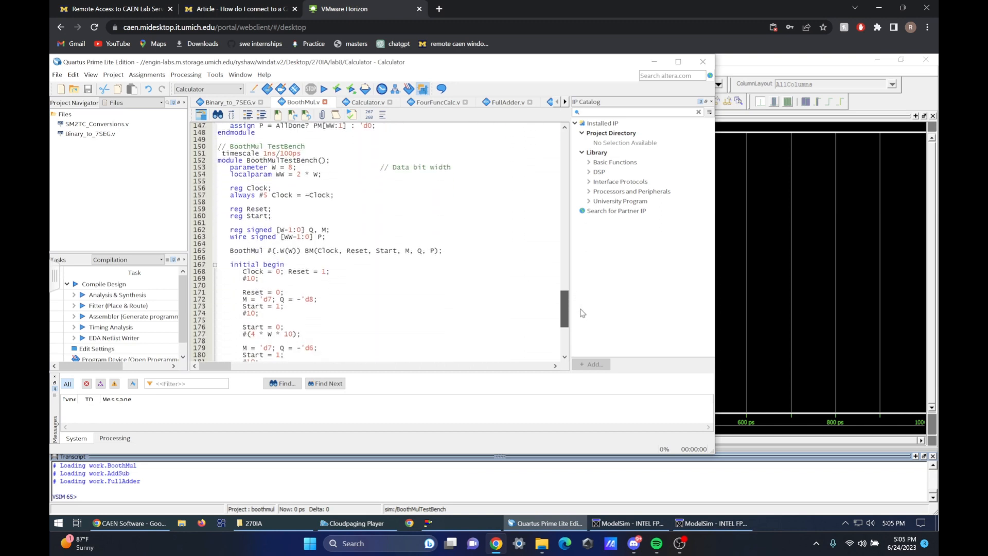
pyautogui.click(256, 271)
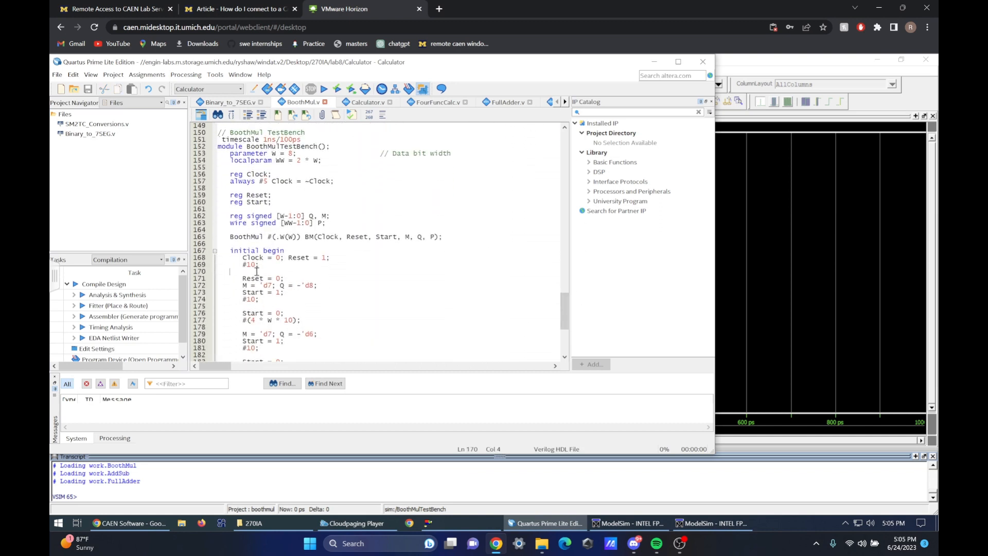
pyautogui.click(222, 271)
pyautogui.click(256, 267)
pyautogui.click(265, 306)
pyautogui.moveTo(252, 288); pyautogui.dragTo(311, 287)
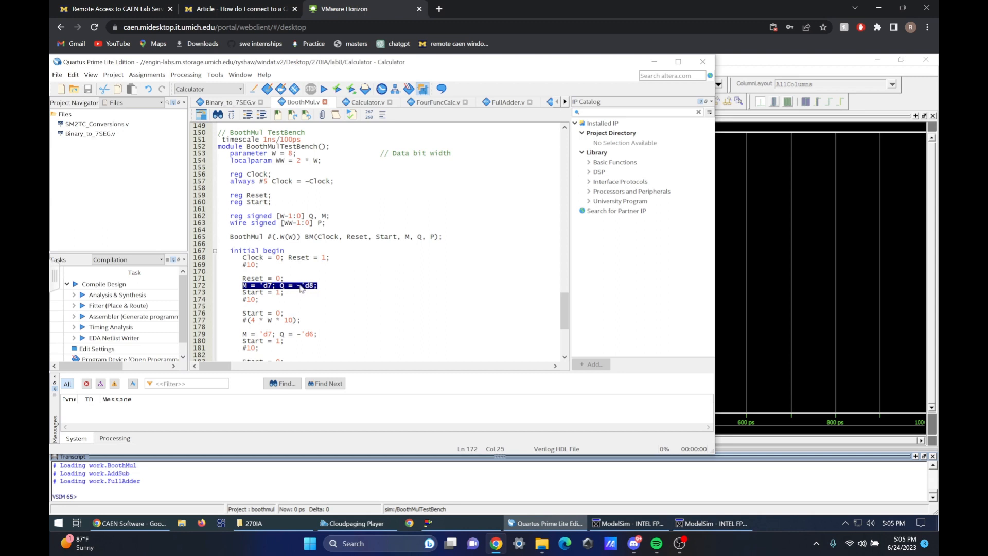
pyautogui.moveTo(242, 335); pyautogui.dragTo(317, 335)
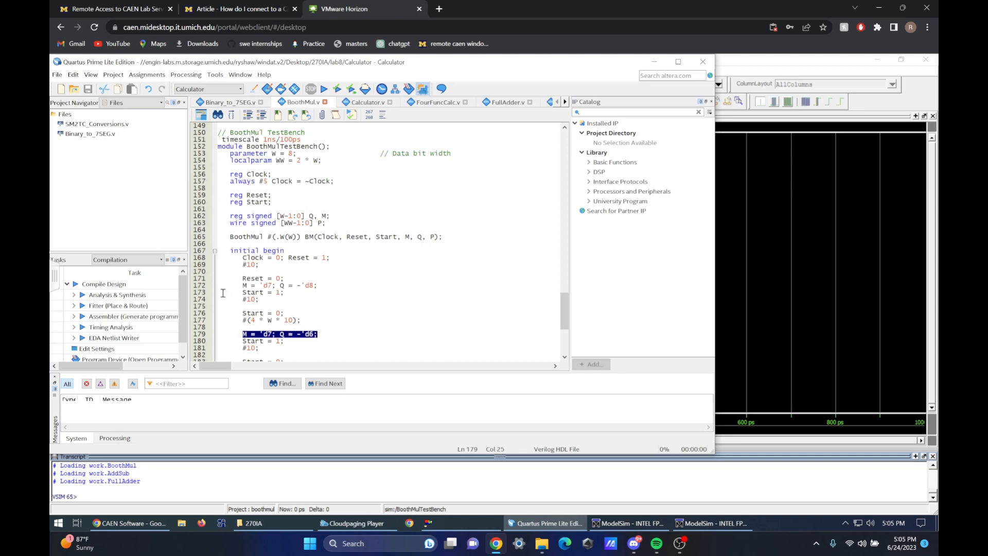
pyautogui.click(297, 310)
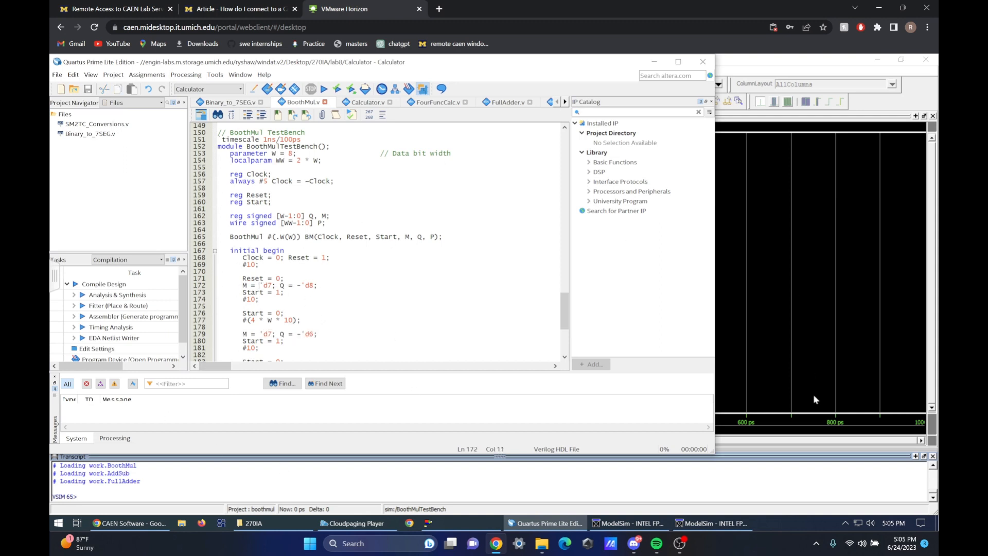
# Switch to ModelSim and add the Clock, Reset, Start, Q, M and P signals to the waveform
pyautogui.click(801, 483)
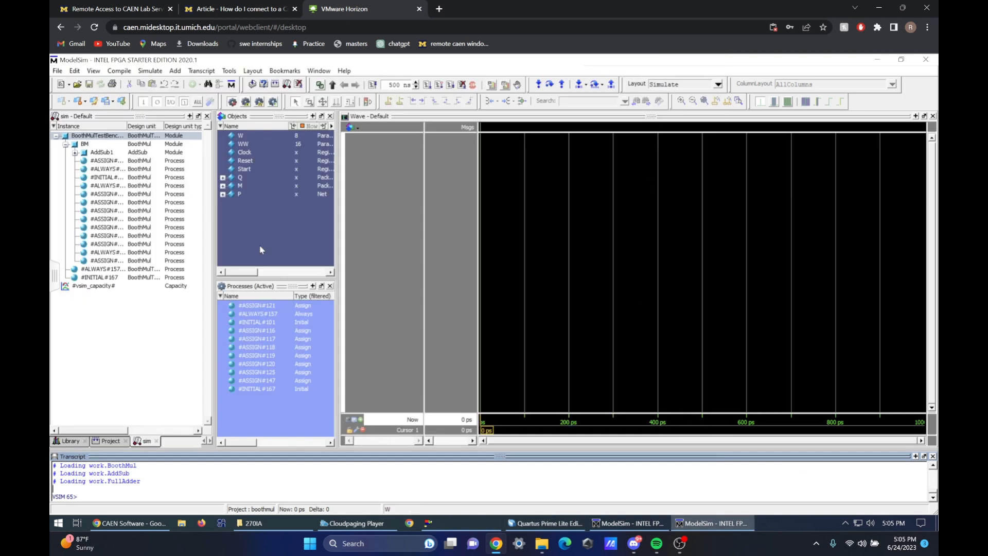
pyautogui.click(242, 186)
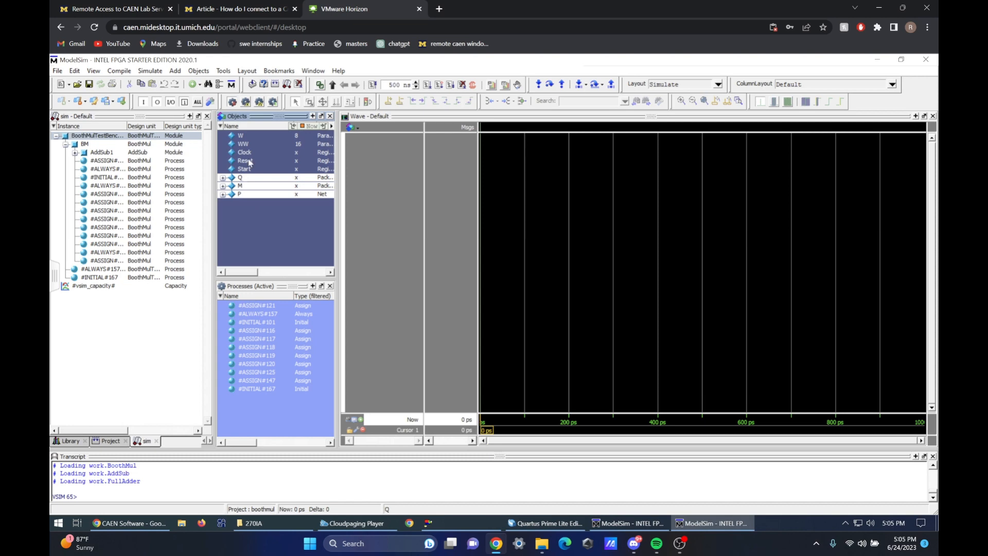
pyautogui.keyDown('ctrl'); pyautogui.click(244, 168); pyautogui.keyUp('ctrl')
pyautogui.keyDown('ctrl'); pyautogui.click(255, 153); pyautogui.keyUp('ctrl')
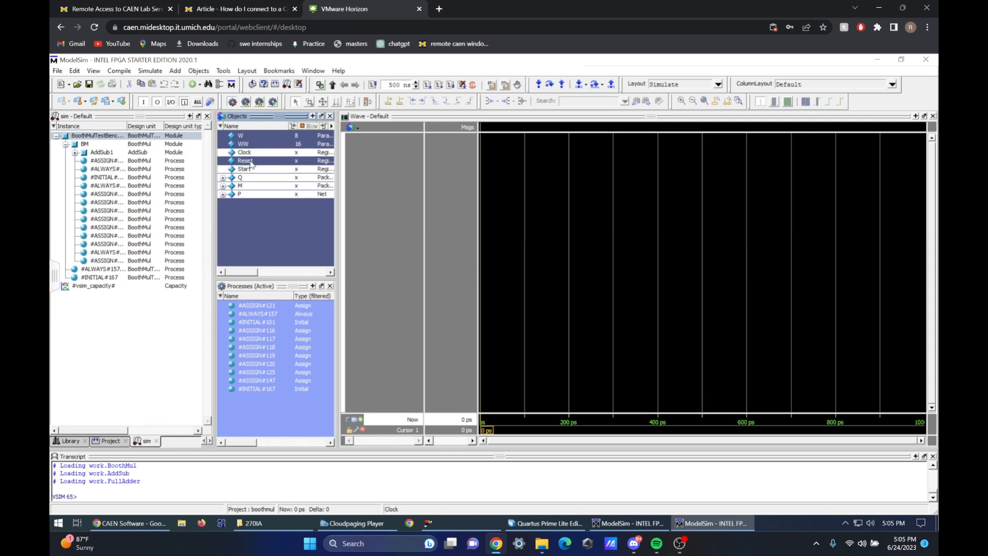
pyautogui.keyDown('ctrl'); pyautogui.click(252, 163); pyautogui.keyUp('ctrl')
pyautogui.moveTo(380, 166); pyautogui.dragTo(380, 165)
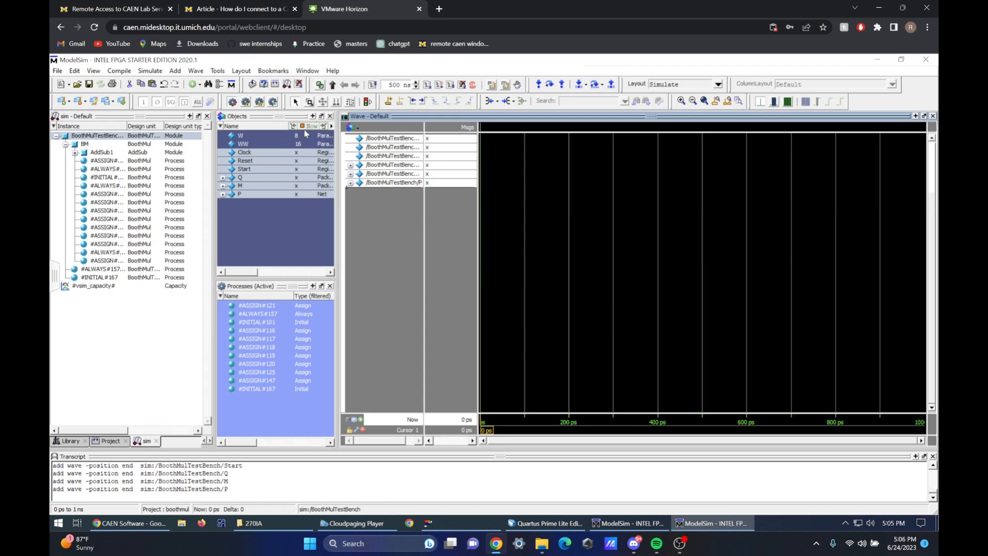
# Set the Clock signal's display name to "Clock" in its wave properties and widen the waveform's signal name column
pyautogui.click(369, 140)
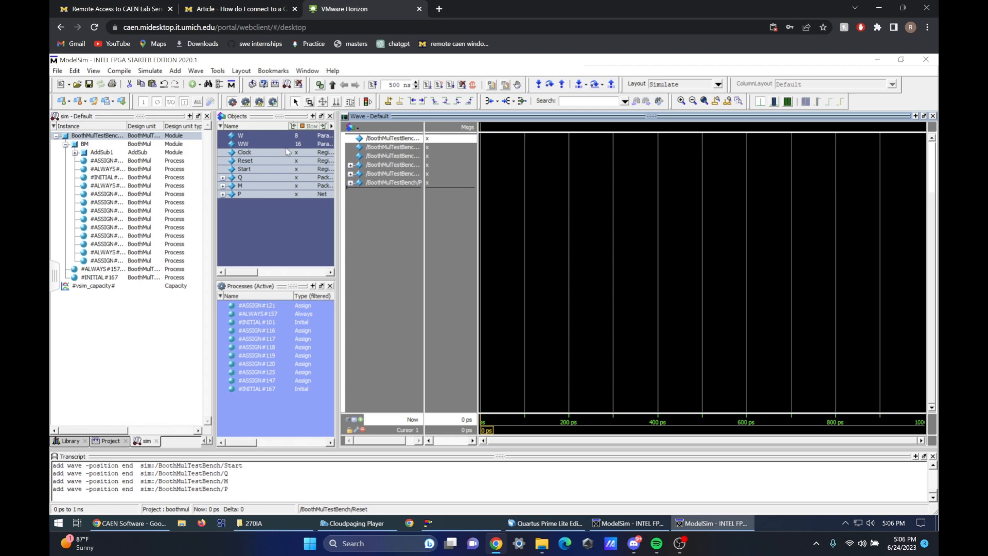
pyautogui.rightClick(385, 141)
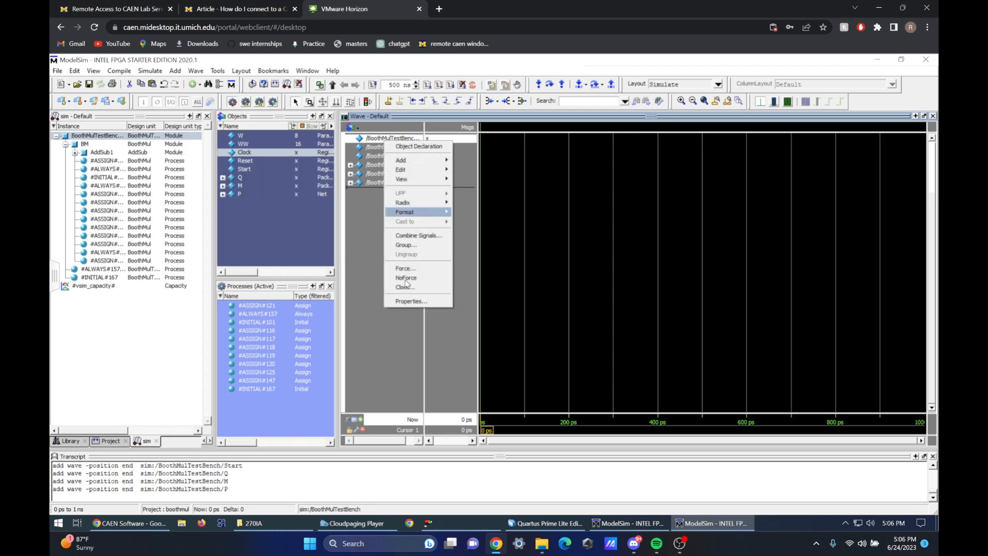
pyautogui.click(407, 301)
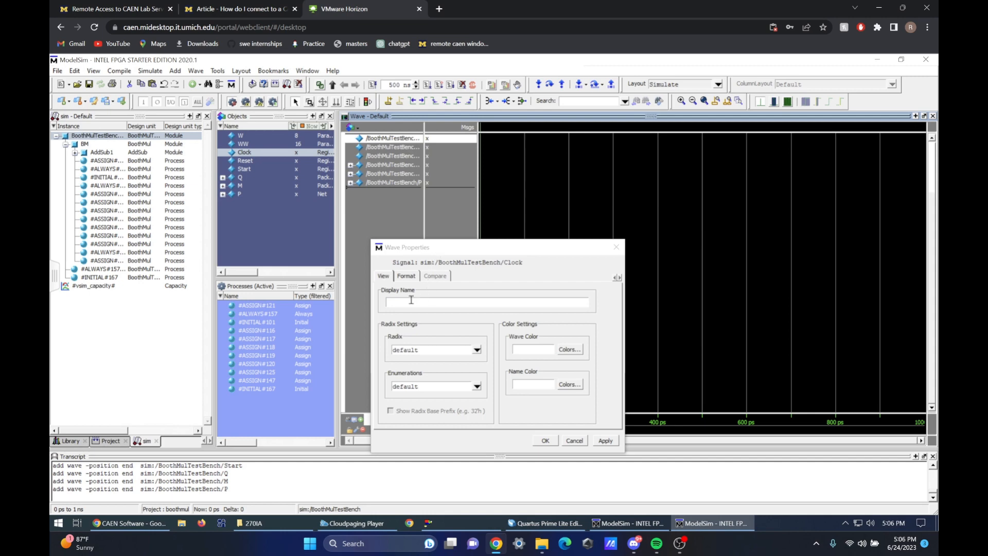
pyautogui.click(488, 300)
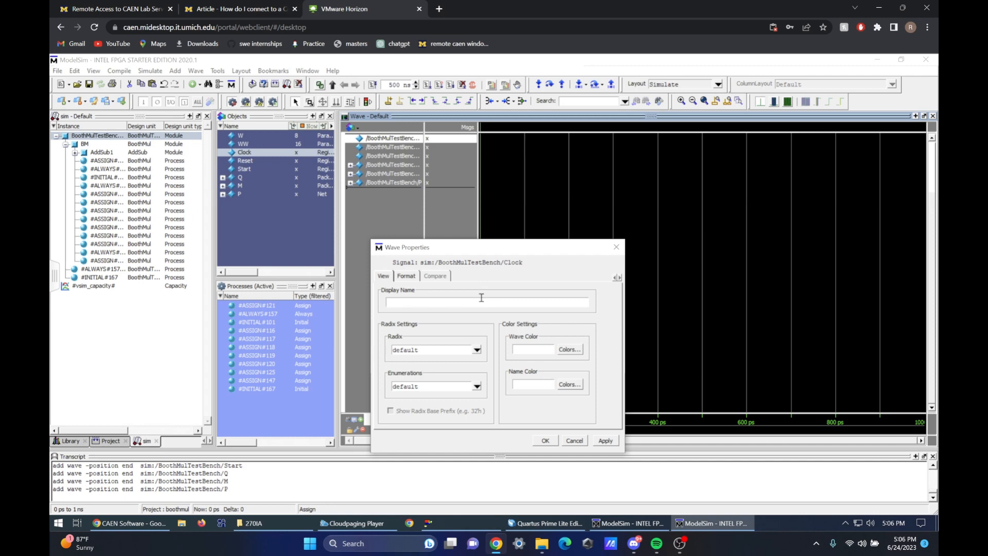
pyautogui.moveTo(527, 263); pyautogui.dragTo(435, 266)
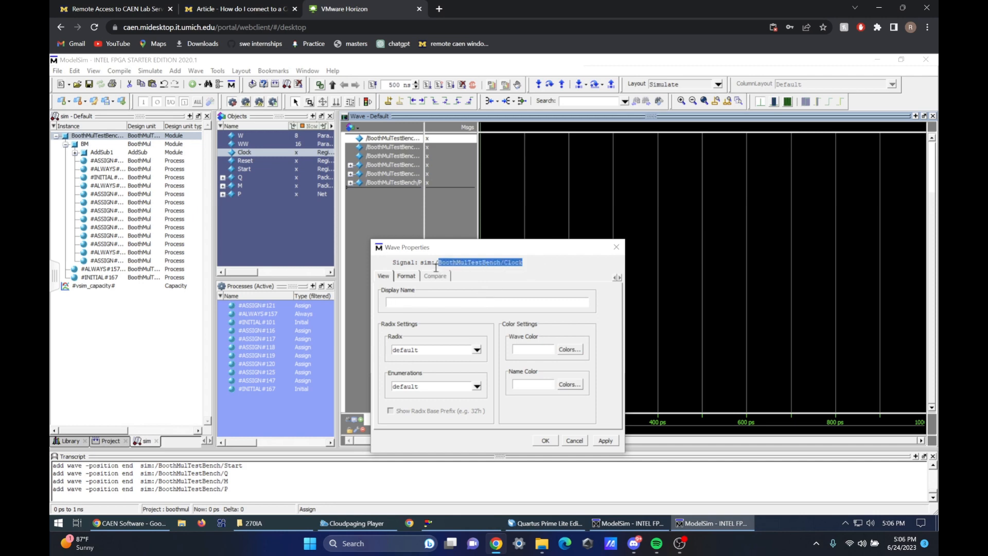
pyautogui.click(430, 300)
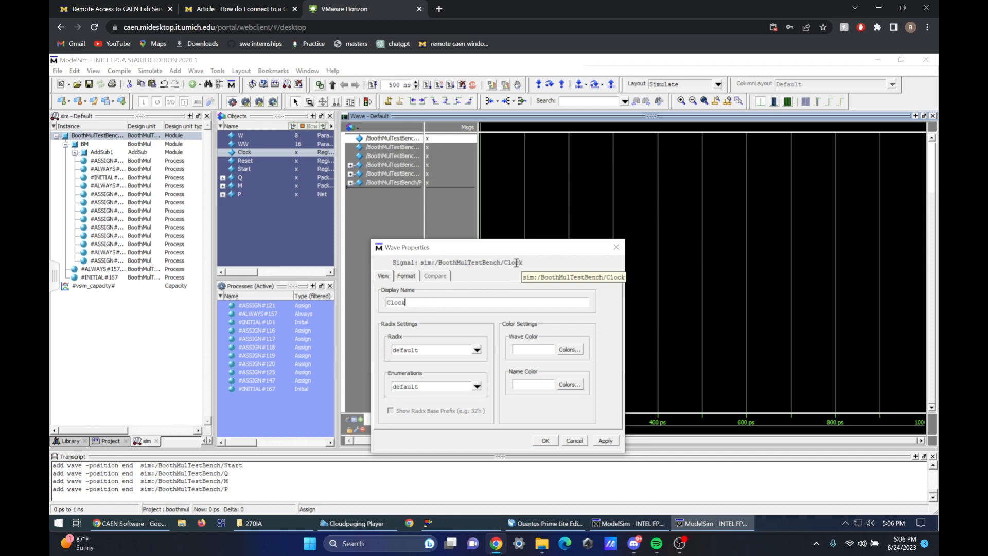
pyautogui.click(610, 441)
pyautogui.click(544, 442)
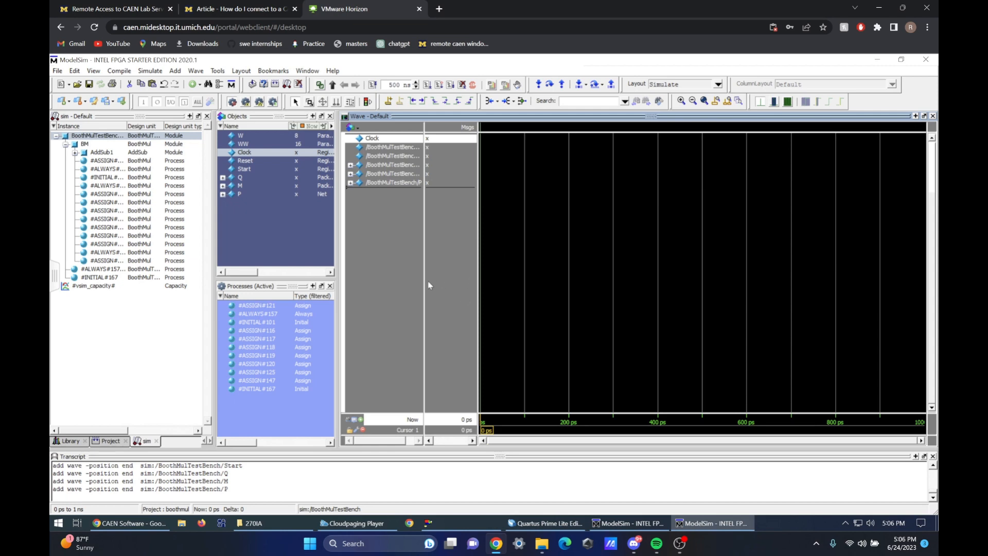
pyautogui.moveTo(423, 281); pyautogui.dragTo(458, 280)
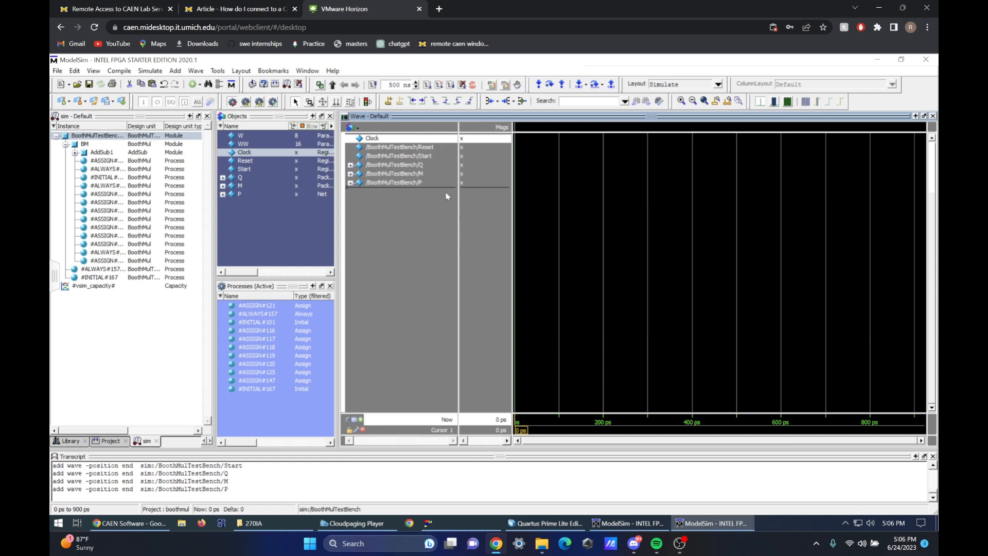
# Run the simulation for 500 ns and fit the full time range in the waveform
pyautogui.click(624, 226)
pyautogui.click(428, 84)
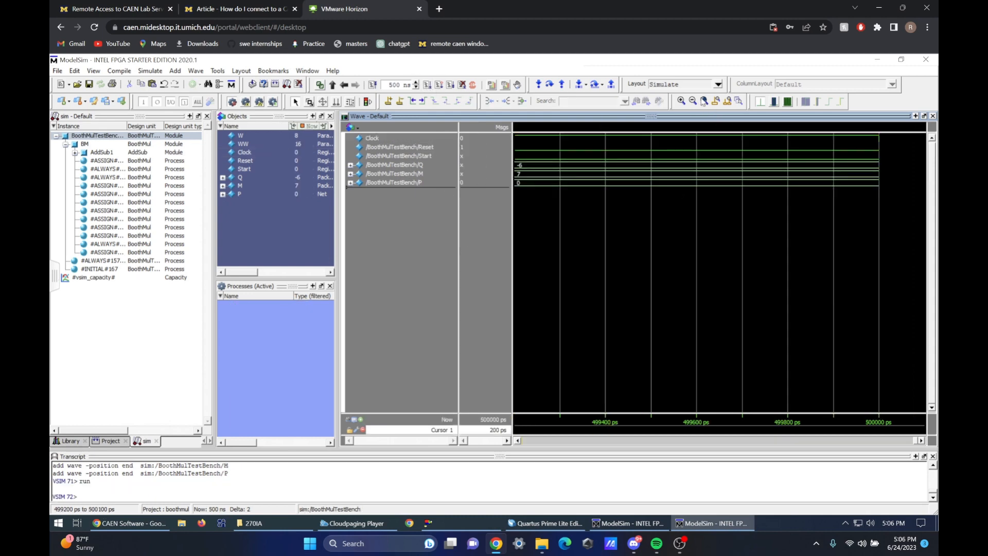
pyautogui.click(704, 100)
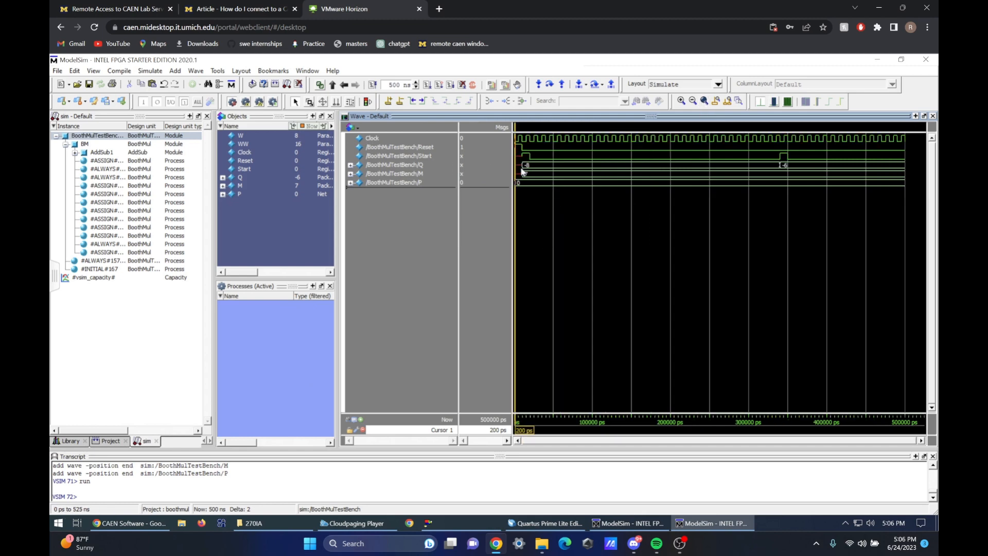
# Examine the M, Q and P values along the waveform for both multiplications by moving the time cursor
pyautogui.click(538, 175)
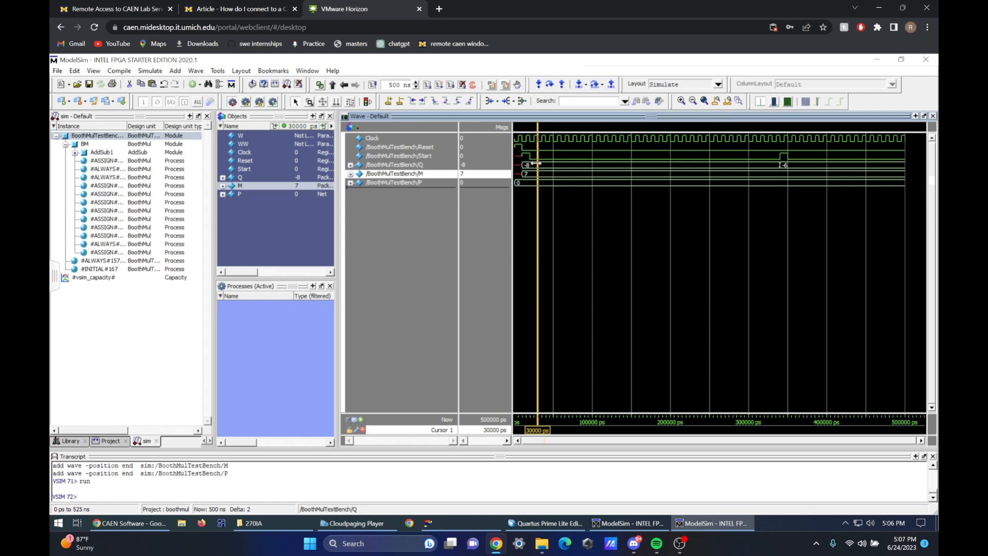
pyautogui.click(535, 165)
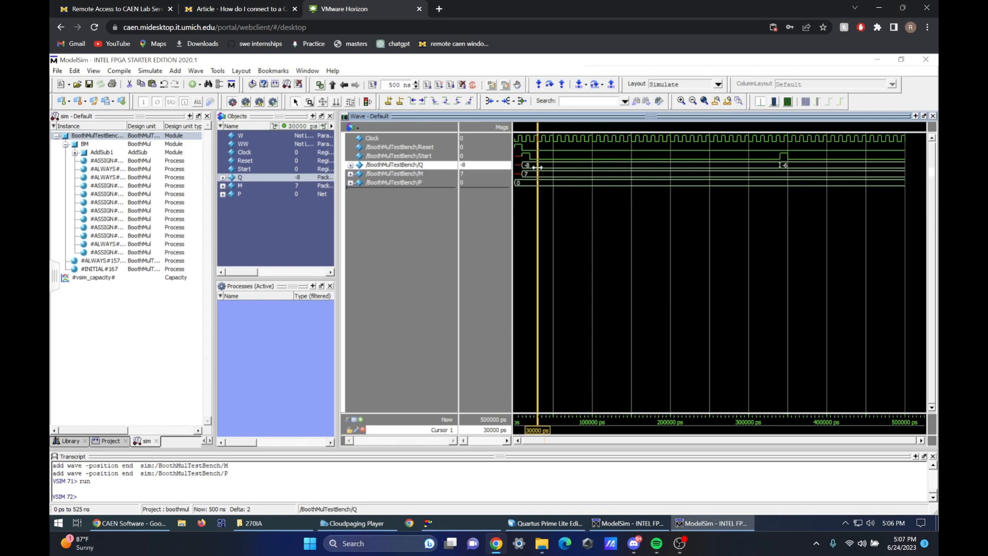
pyautogui.click(785, 176)
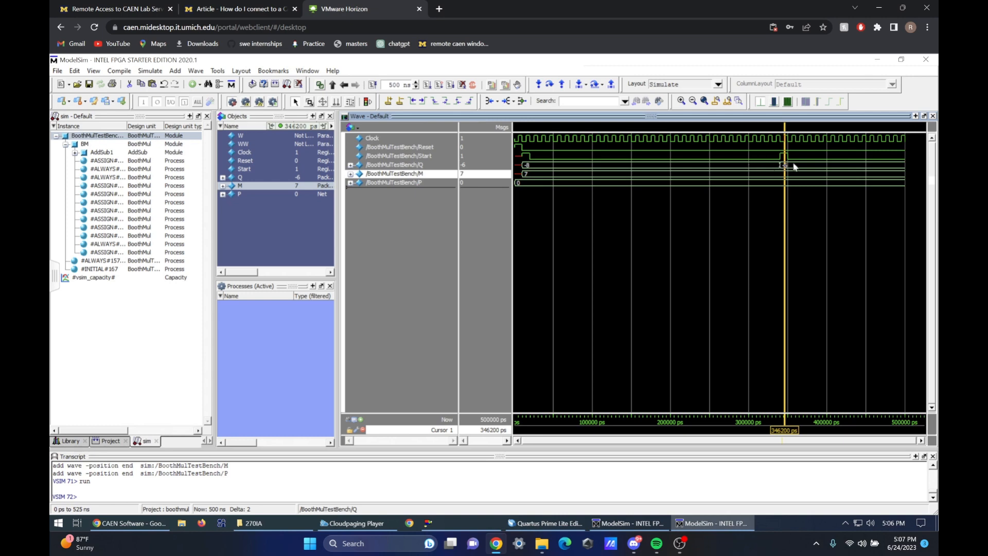
pyautogui.click(790, 166)
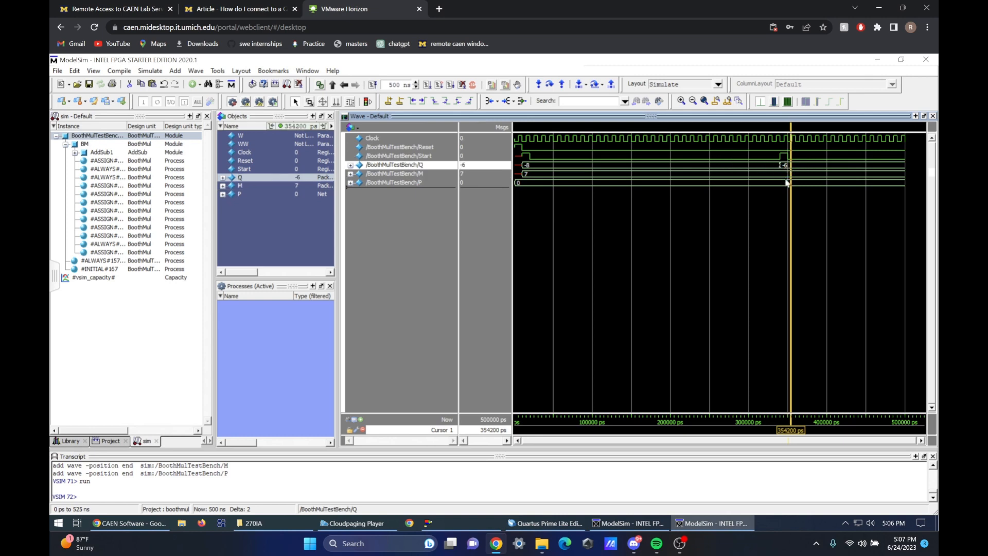
pyautogui.click(785, 176)
pyautogui.click(780, 166)
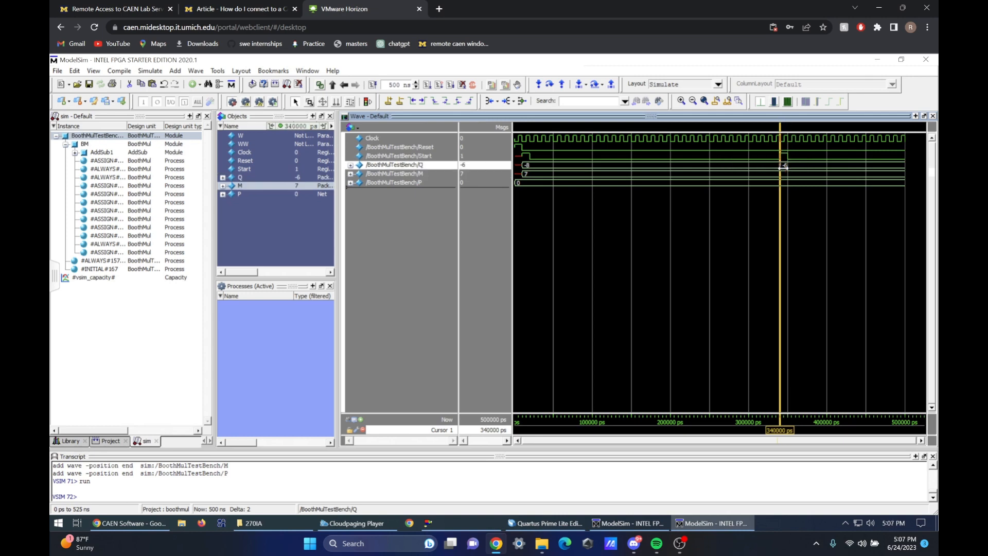
pyautogui.click(407, 184)
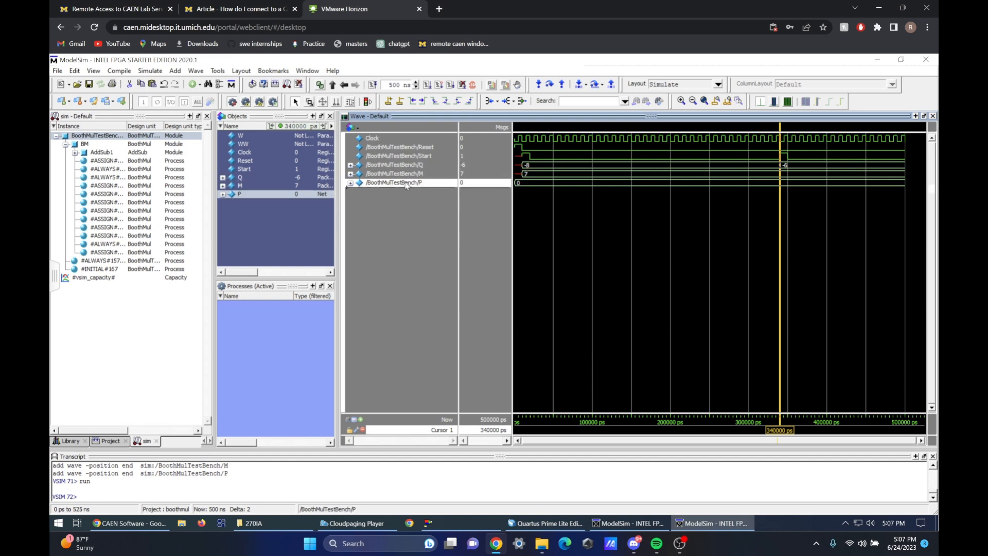
pyautogui.click(517, 184)
pyautogui.moveTo(519, 182); pyautogui.dragTo(872, 190)
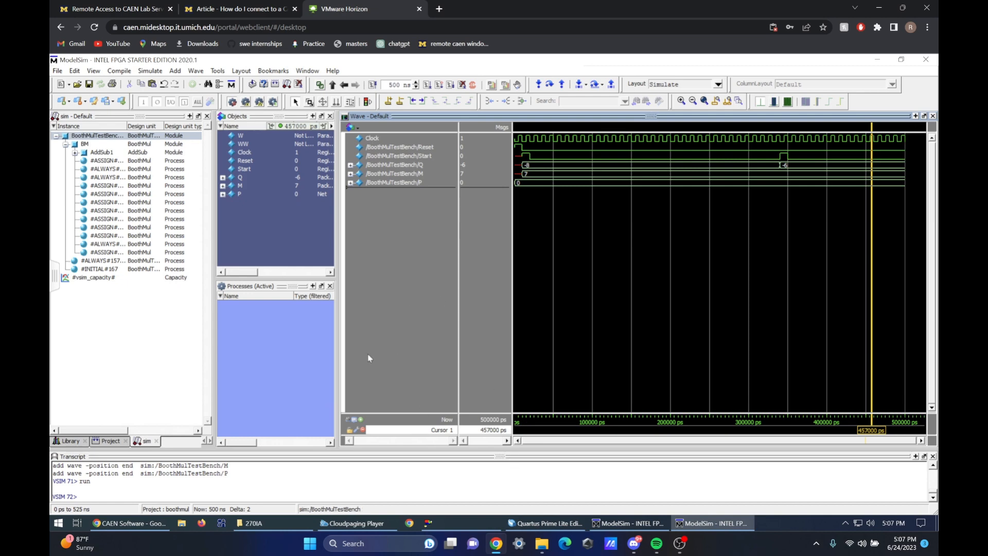
# Switch to Quartus and trace output P from the test bench's BoothMul instance to the BoothMul module's port list
pyautogui.click(547, 523)
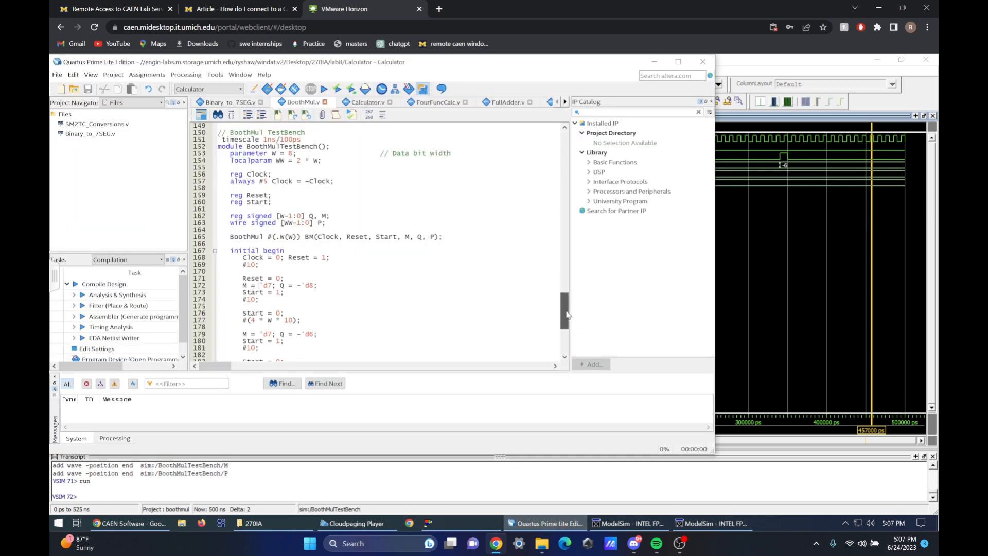
pyautogui.click(431, 236)
pyautogui.moveTo(565, 324); pyautogui.dragTo(592, 144)
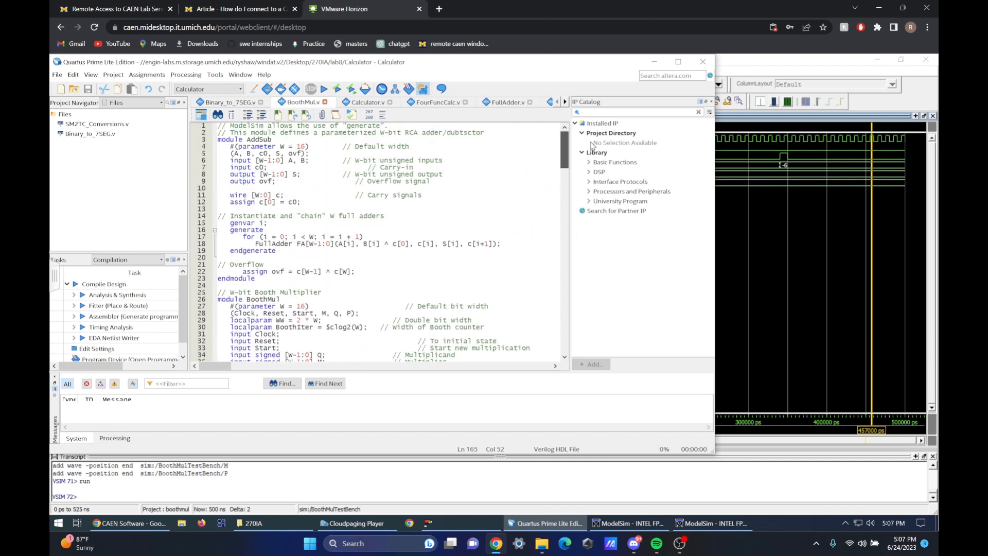
pyautogui.click(353, 314)
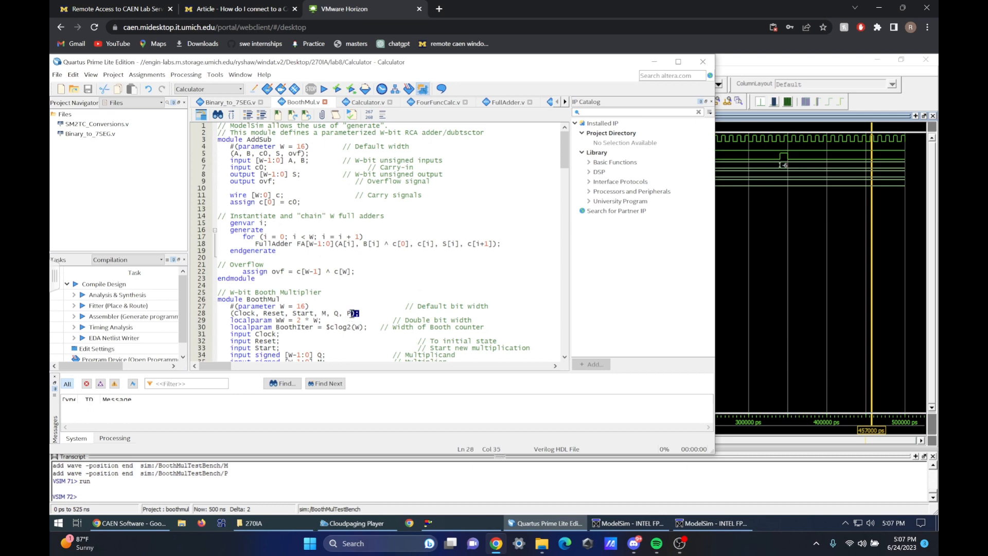
pyautogui.click(506, 236)
# Examine the datapath output logic that assigns P, including the AllDone condition, the PM[WW:1] slice and the 'd0 alternative
pyautogui.moveTo(565, 167); pyautogui.dragTo(563, 299)
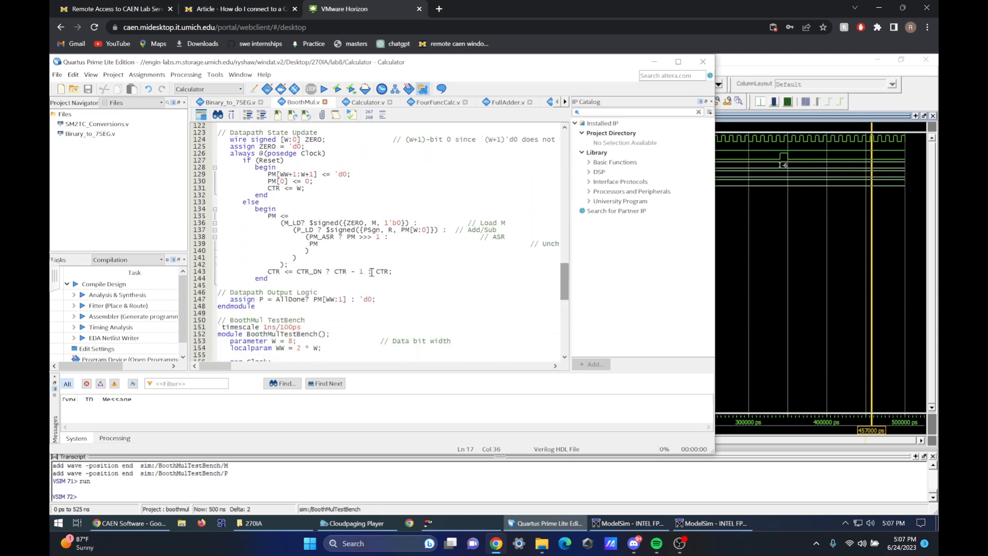
pyautogui.click(231, 300)
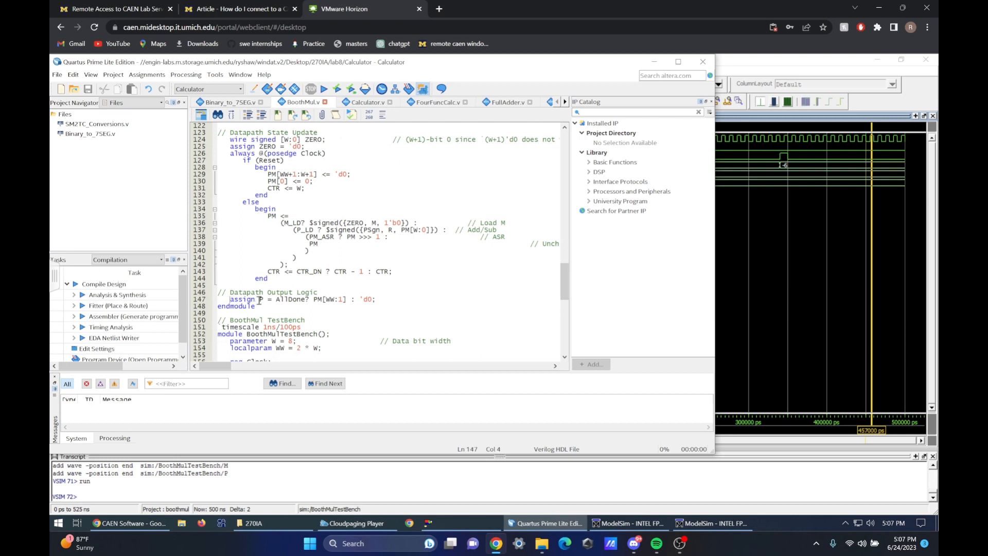
pyautogui.doubleClick(291, 297)
pyautogui.click(335, 298)
pyautogui.moveTo(320, 299); pyautogui.dragTo(348, 300)
pyautogui.click(346, 300)
pyautogui.doubleClick(280, 298)
pyautogui.click(396, 308)
pyautogui.doubleClick(367, 299)
pyautogui.click(404, 310)
pyautogui.doubleClick(286, 300)
pyautogui.click(324, 299)
pyautogui.doubleClick(318, 299)
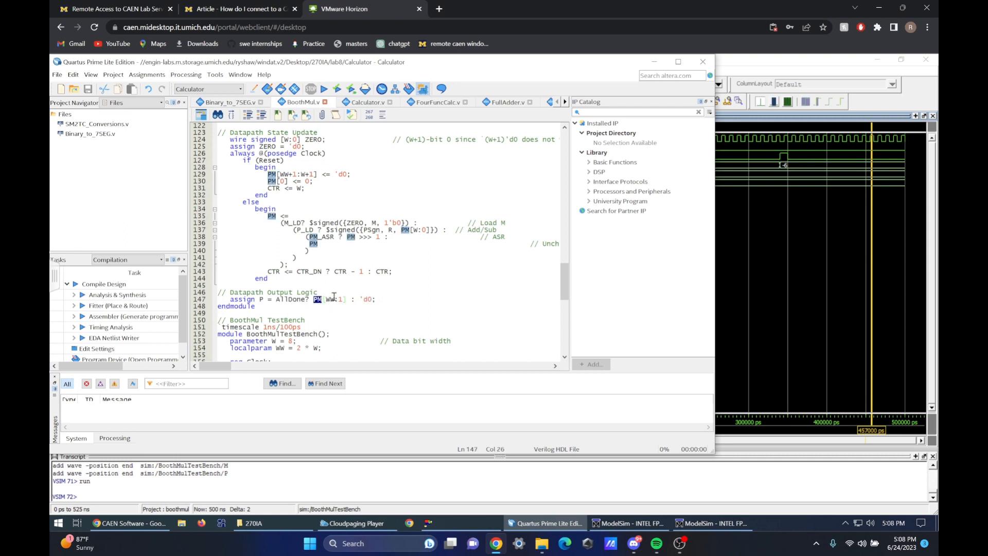
# Examine the BoothMul instantiation and its instance name BM in the test bench code in Quartus
pyautogui.click(787, 474)
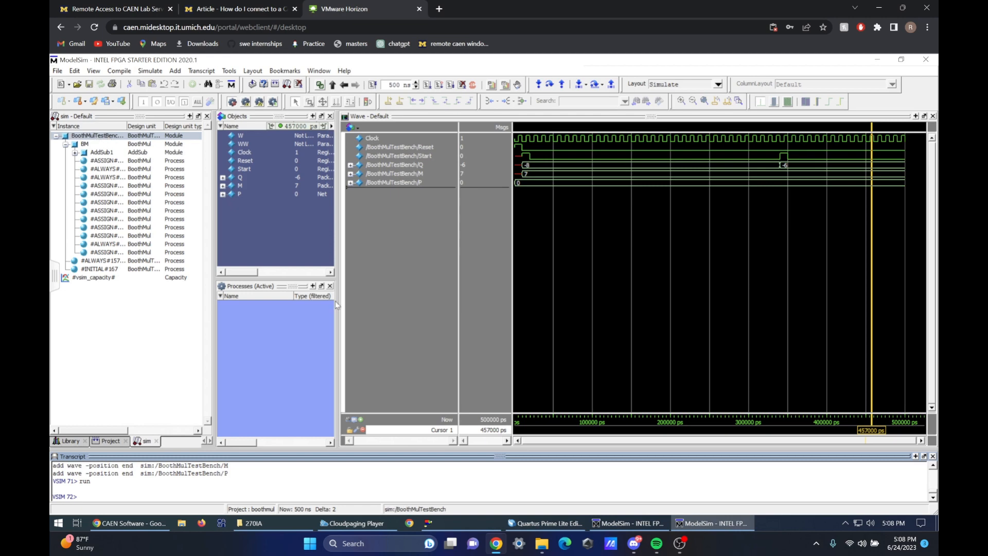
pyautogui.click(546, 523)
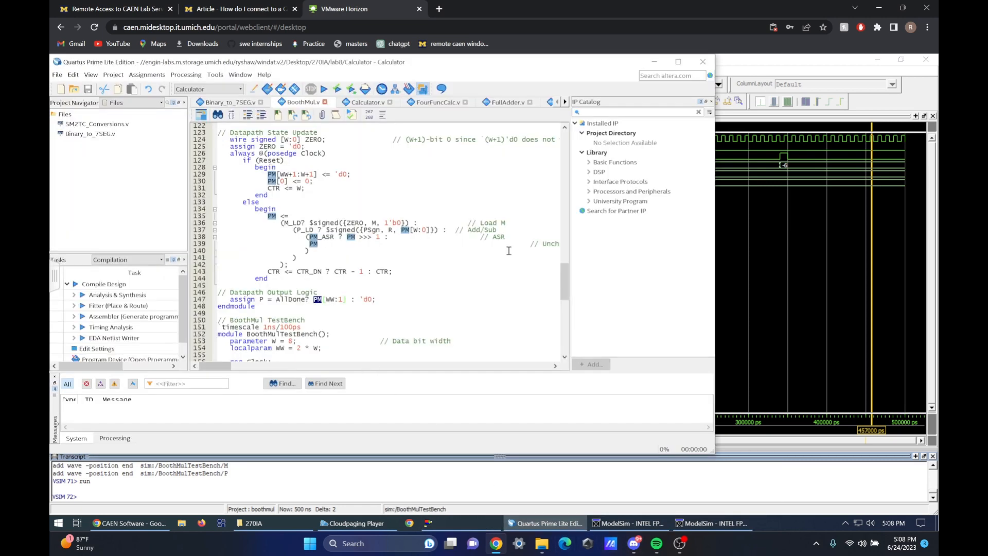
pyautogui.scroll(-8, 564, 283)
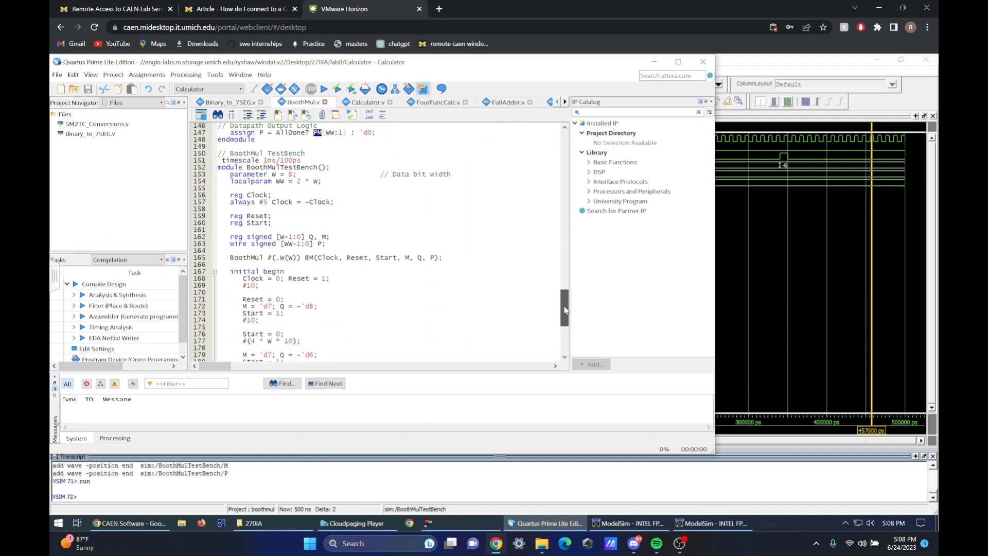
pyautogui.click(230, 258)
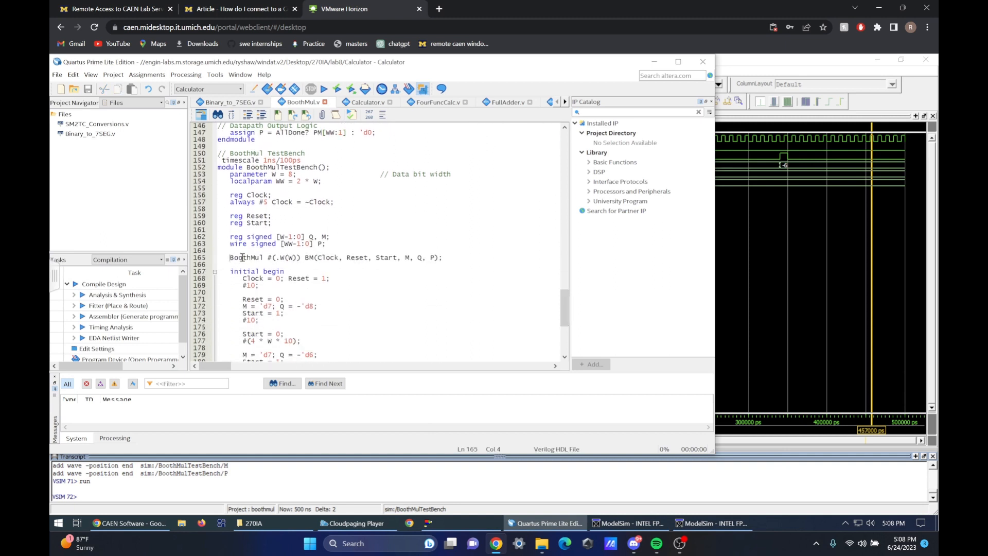
pyautogui.doubleClick(248, 258)
pyautogui.doubleClick(309, 257)
# Switch to ModelSim and compare the signals of the BoothMulTestBench instance with the internal signals of its BM instance
pyautogui.click(735, 470)
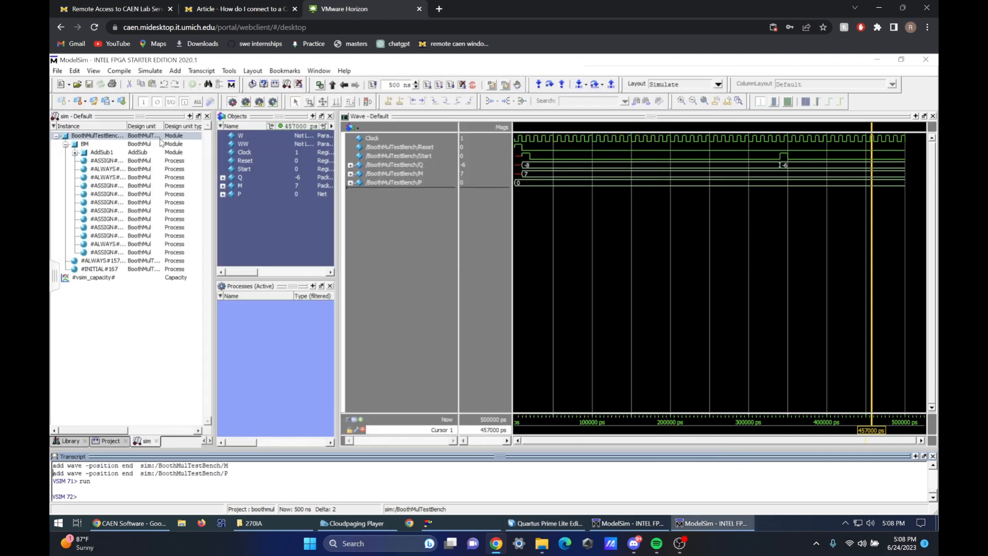
pyautogui.click(87, 145)
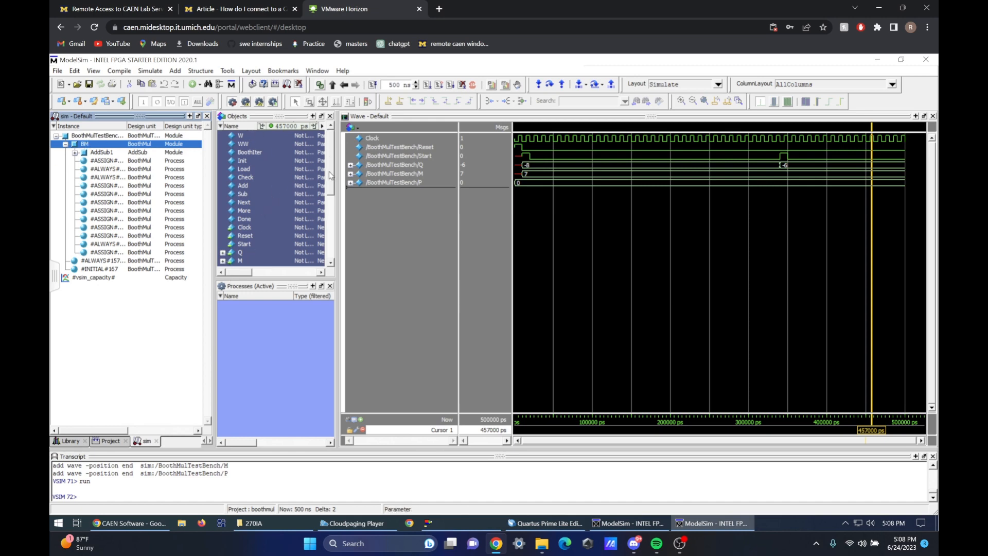
pyautogui.moveTo(330, 176); pyautogui.dragTo(333, 243)
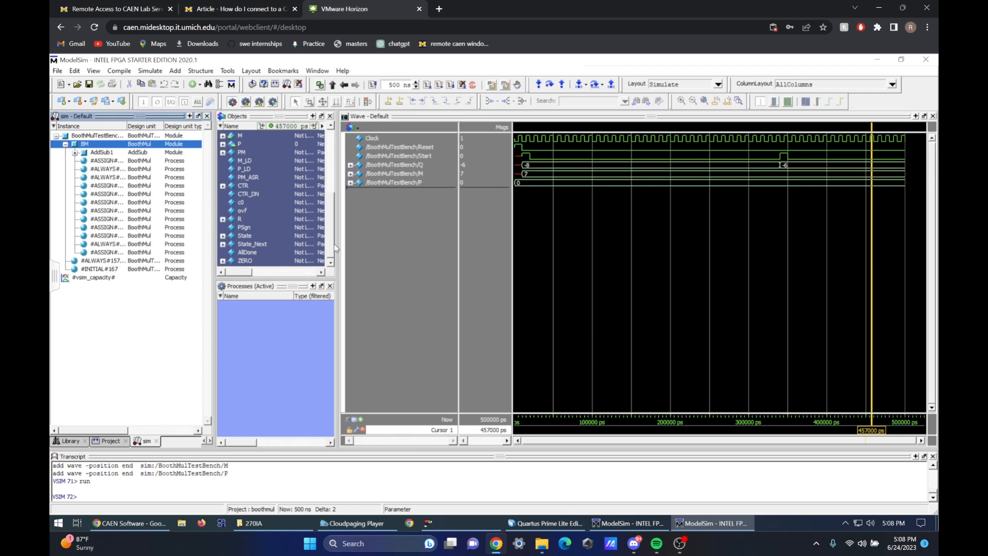
pyautogui.click(107, 136)
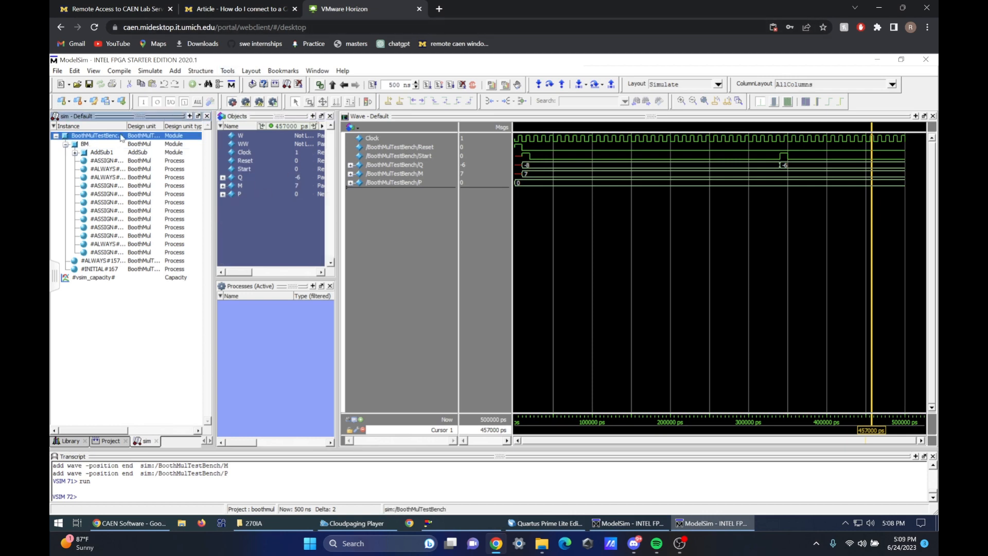
pyautogui.click(84, 145)
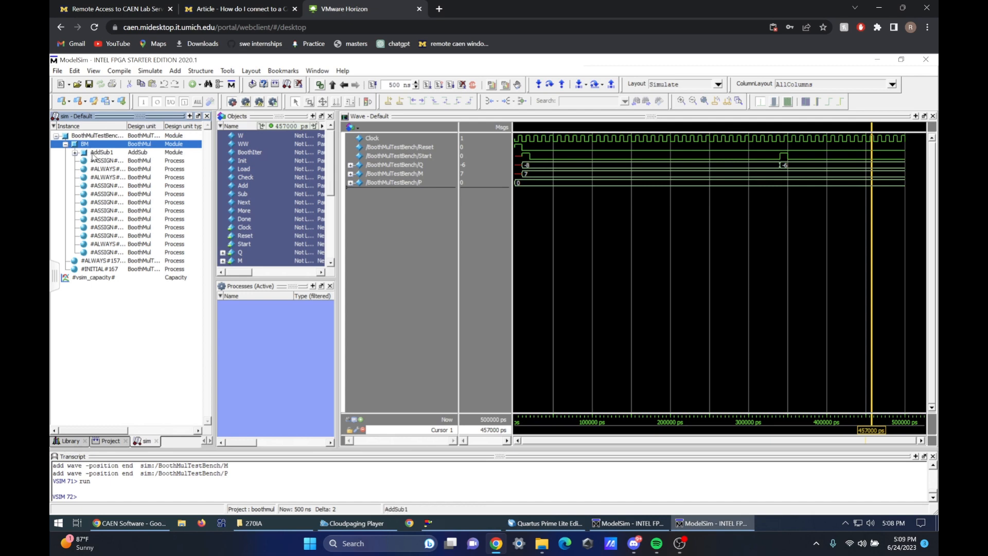
# Inspect the AddSub1 submodule inside BM, including the signals of a FullAdder instance in one of its generate blocks
pyautogui.click(94, 153)
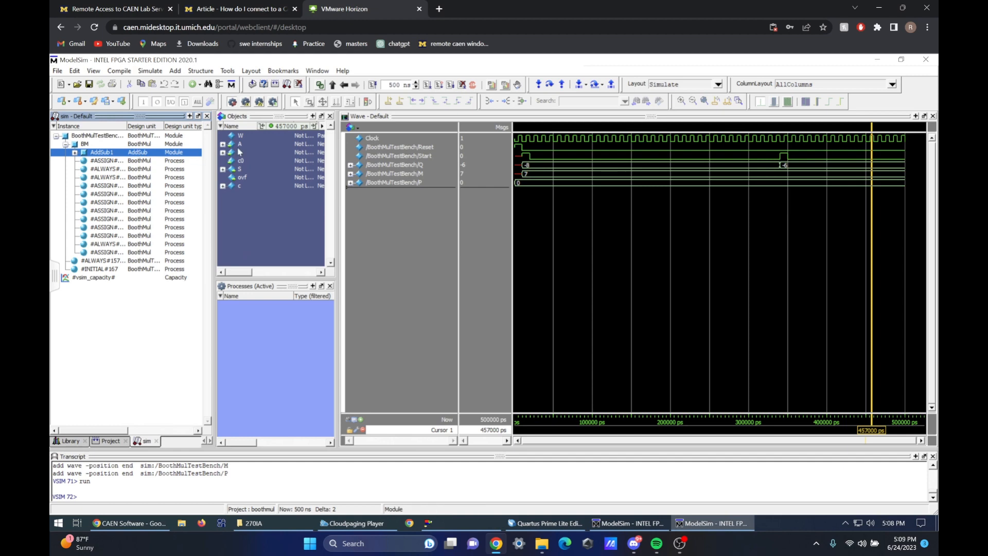
pyautogui.click(75, 153)
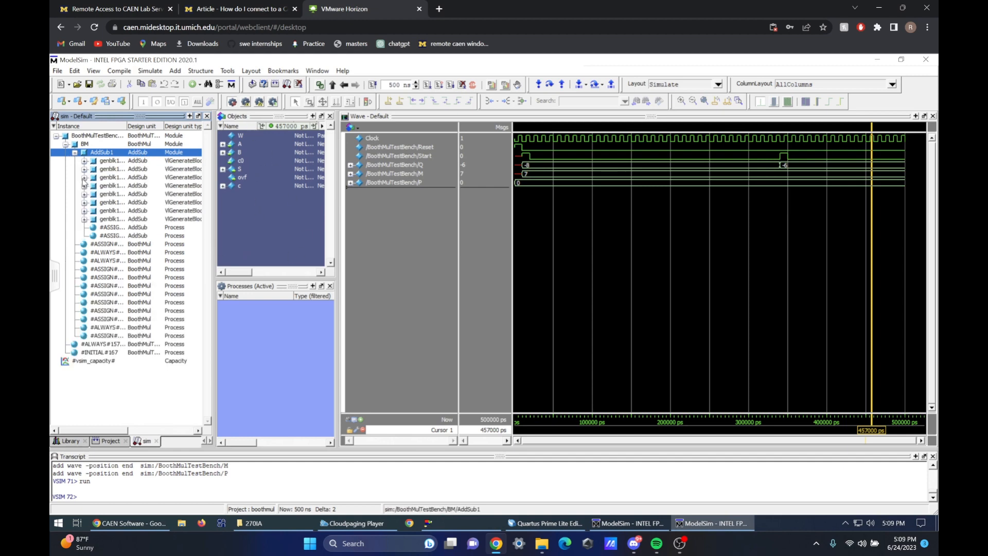
pyautogui.click(84, 178)
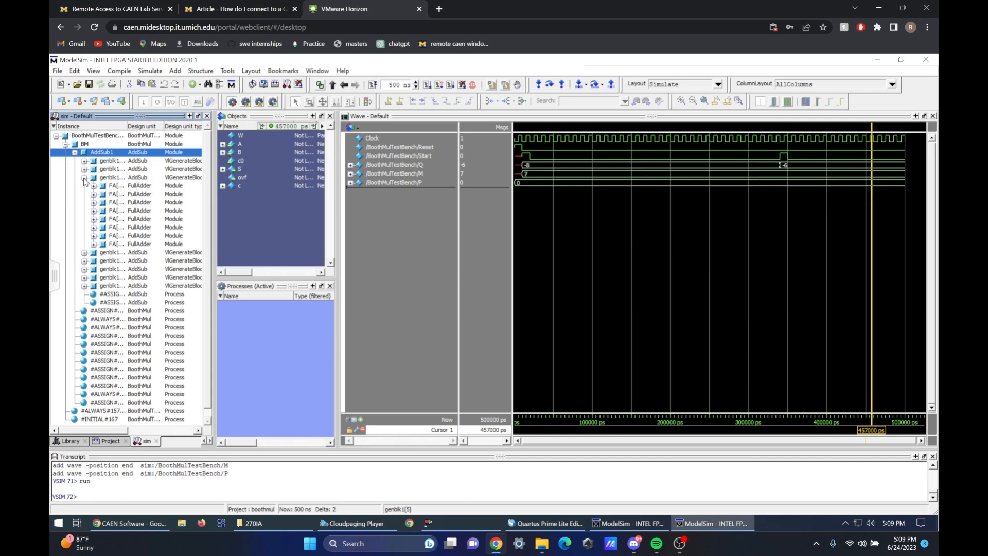
pyautogui.click(114, 195)
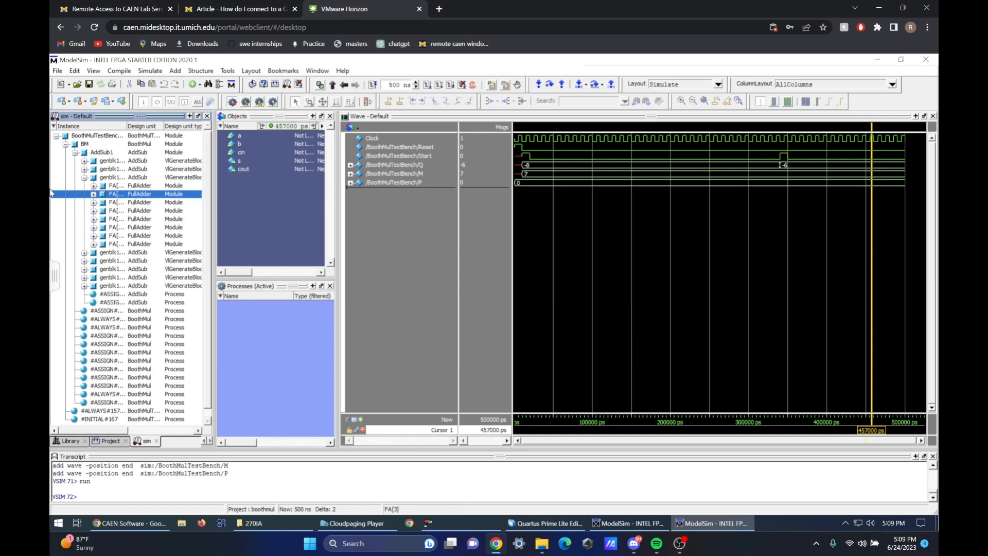
# Collapse AddSub1 and add the BM instance's internal AllDone and PM signals to the waveform
pyautogui.click(79, 145)
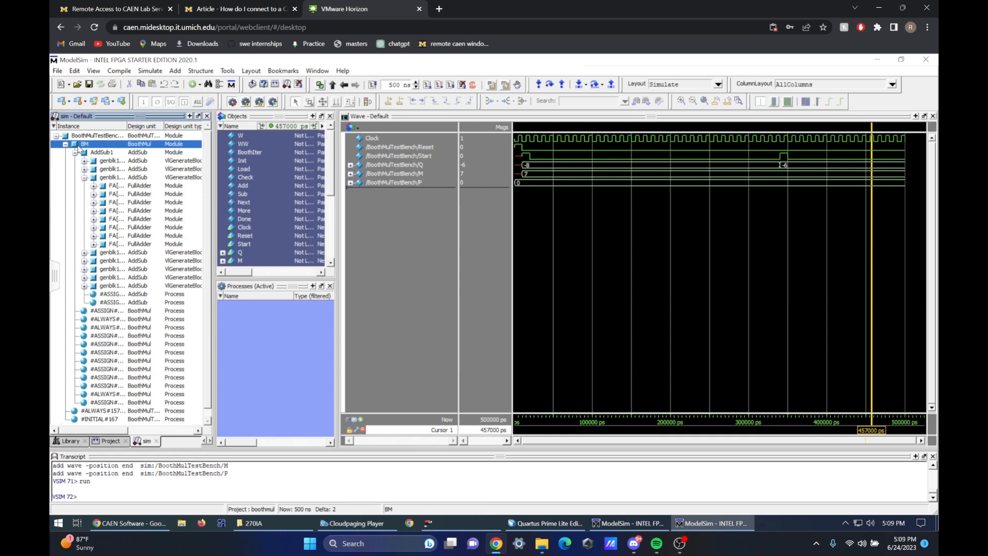
pyautogui.click(75, 153)
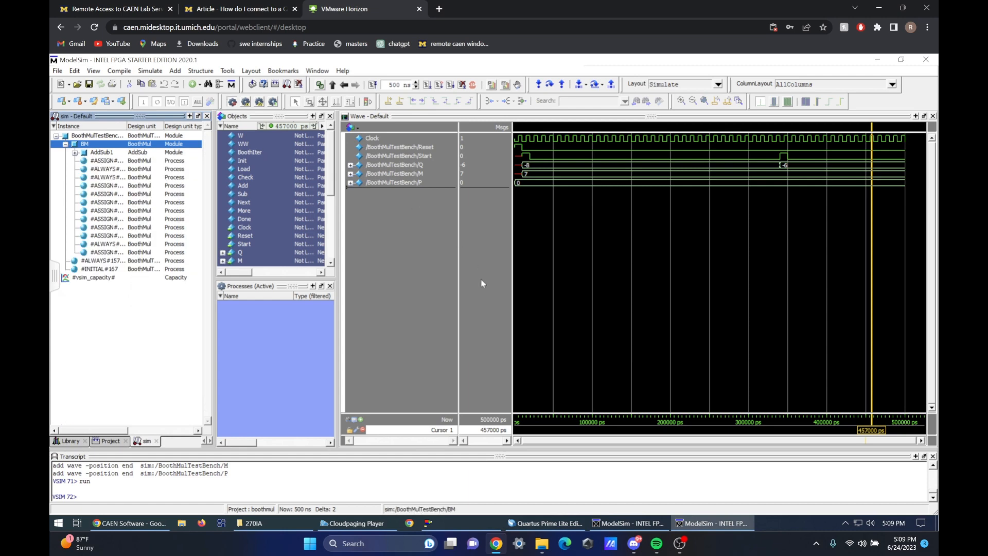
pyautogui.click(331, 206)
pyautogui.click(222, 177)
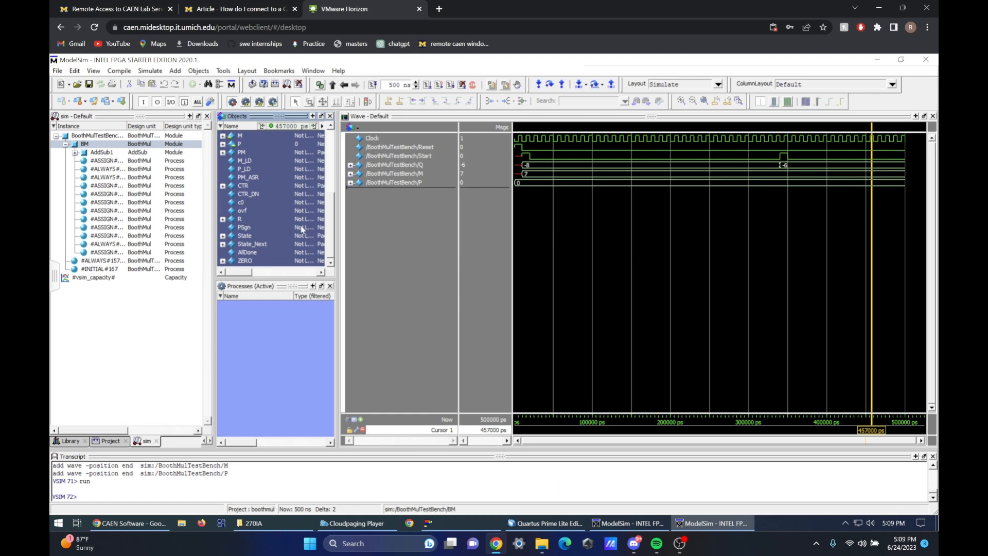
pyautogui.moveTo(245, 253); pyautogui.dragTo(420, 211)
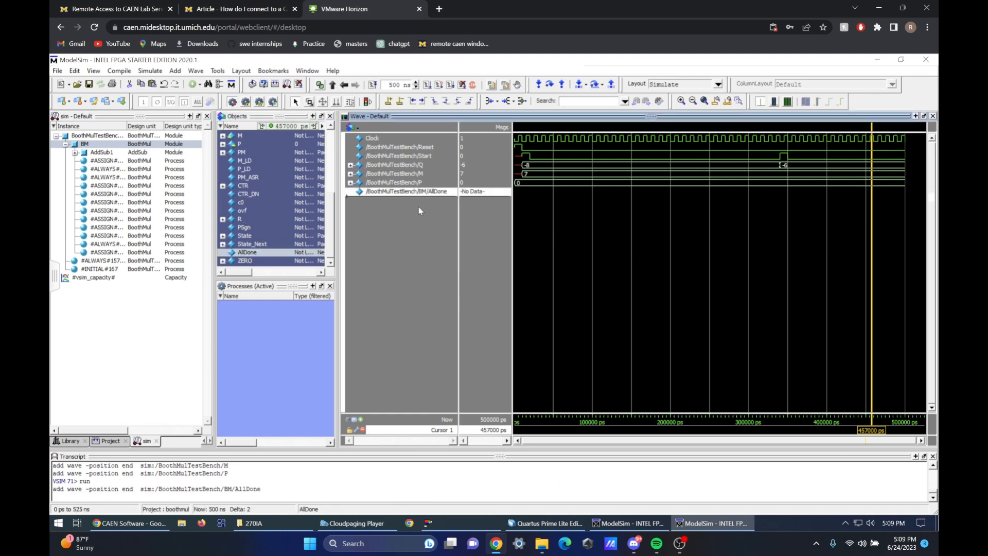
pyautogui.click(330, 240)
pyautogui.doubleClick(241, 154)
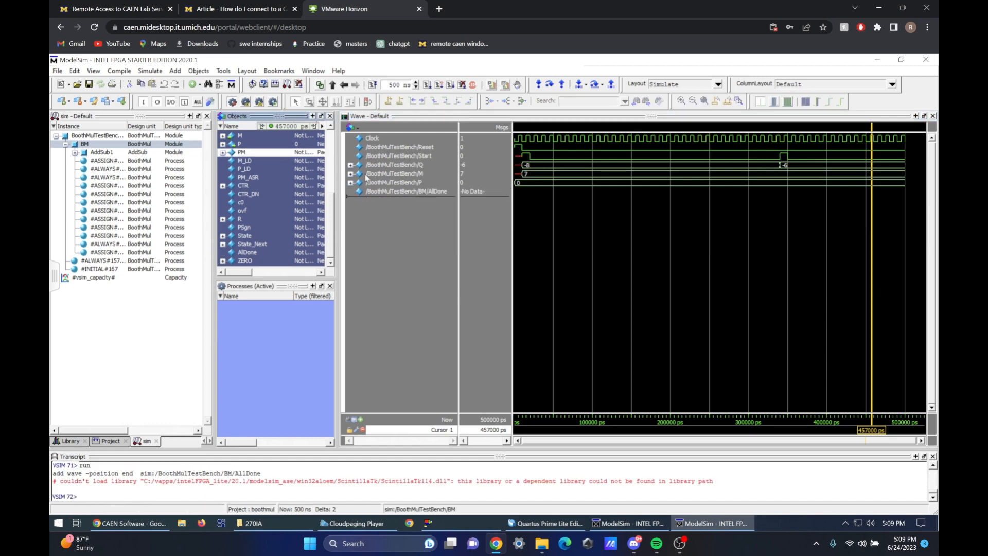
pyautogui.moveTo(247, 155); pyautogui.dragTo(400, 215)
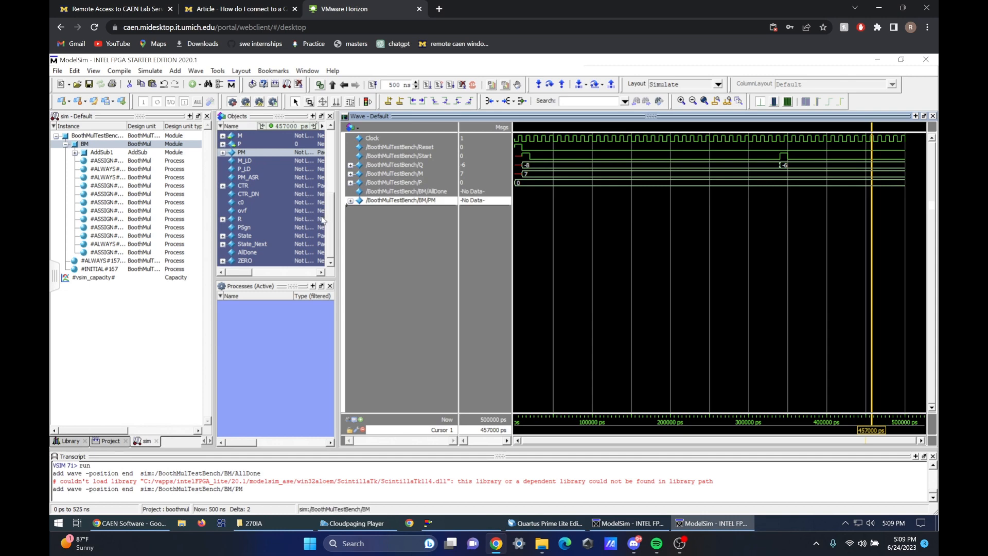
# Add BM's State and State_Next signals to the waveform below PM
pyautogui.click(254, 237)
pyautogui.moveTo(359, 226); pyautogui.dragTo(368, 223)
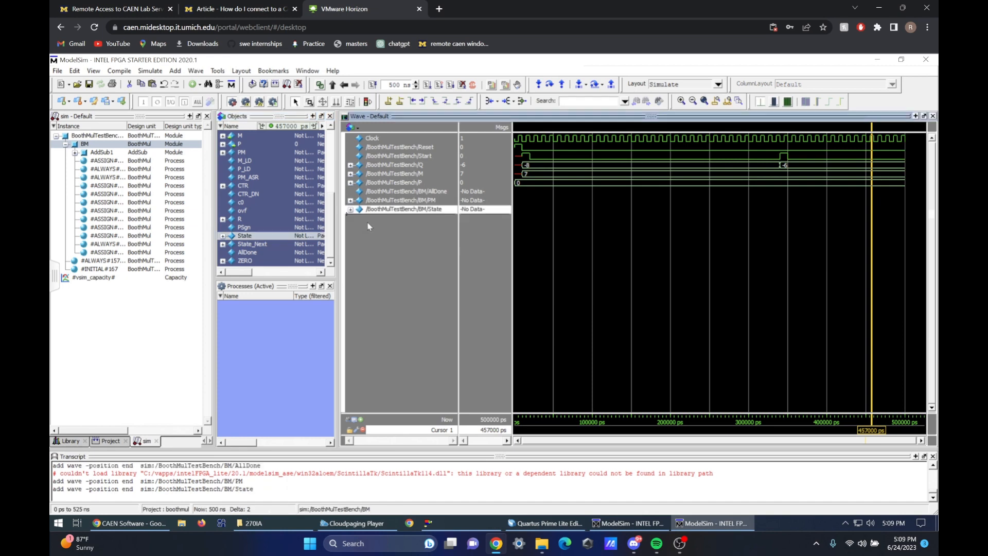
pyautogui.moveTo(242, 246); pyautogui.dragTo(368, 226)
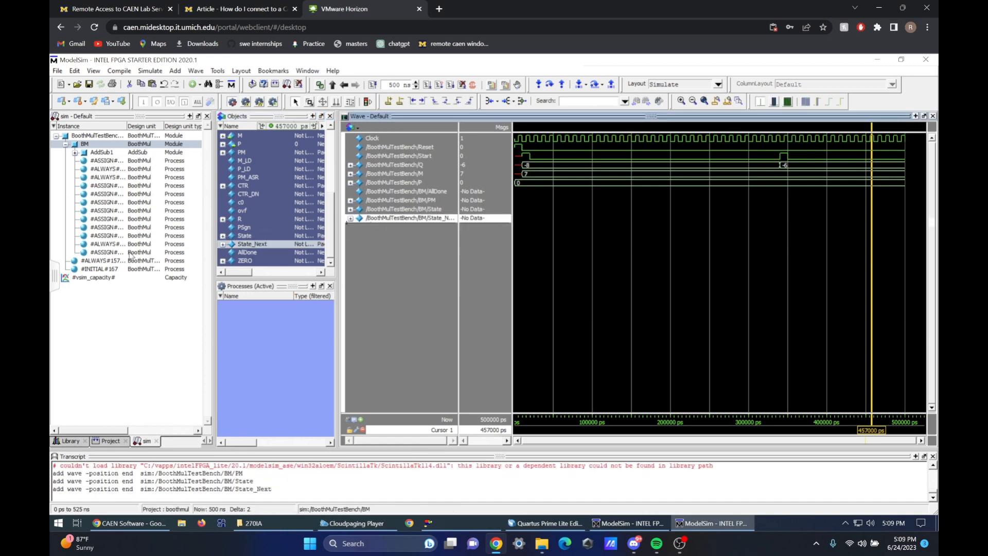
pyautogui.click(244, 188)
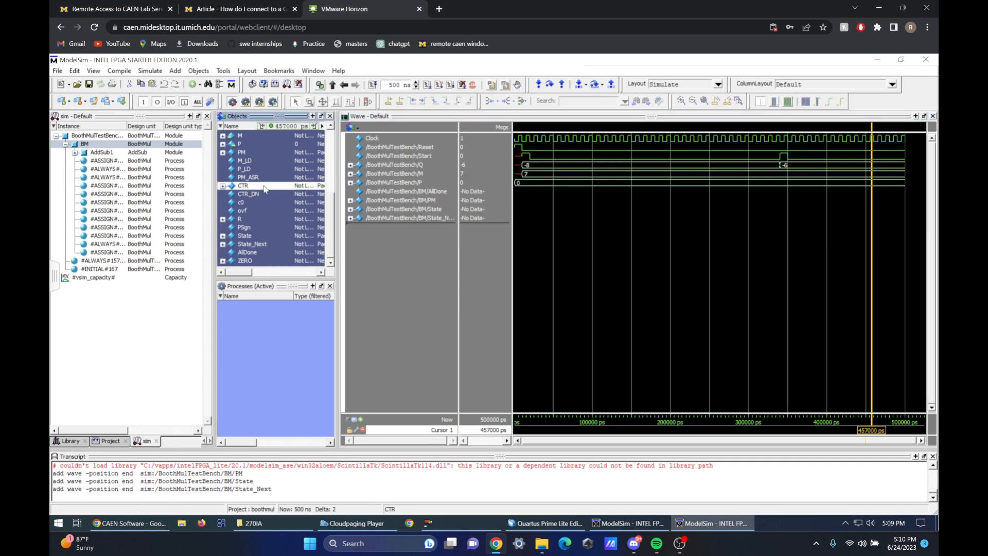
pyautogui.scroll(3, 331, 236)
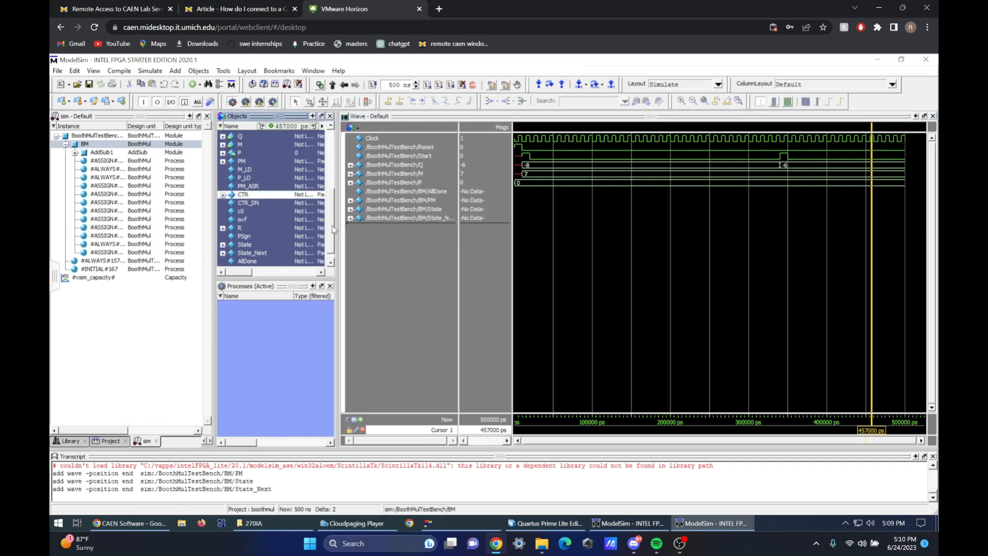
pyautogui.scroll(-3, 345, 231)
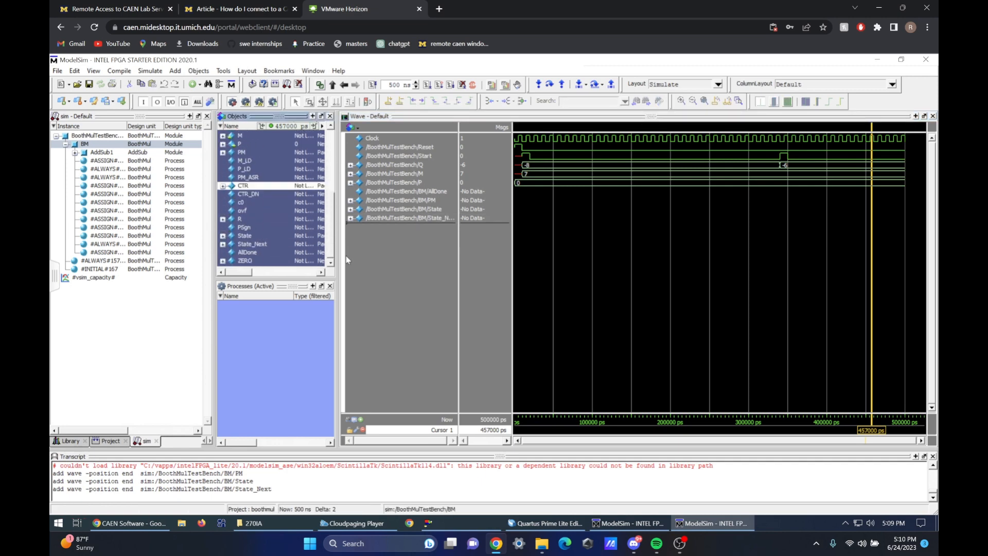
# Restart the simulation and rerun it for 500 ns to record data for the newly added BM signals
pyautogui.click(426, 210)
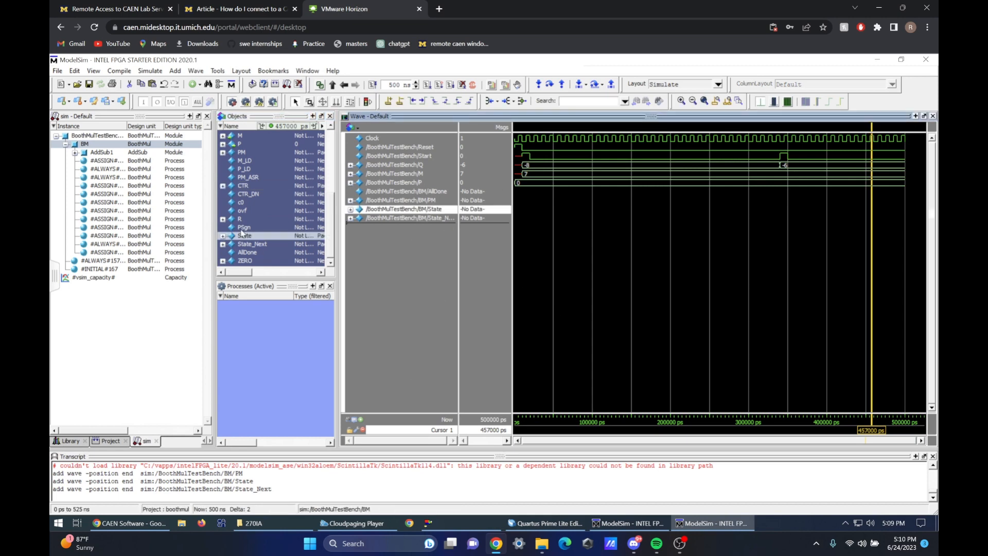
pyautogui.click(422, 192)
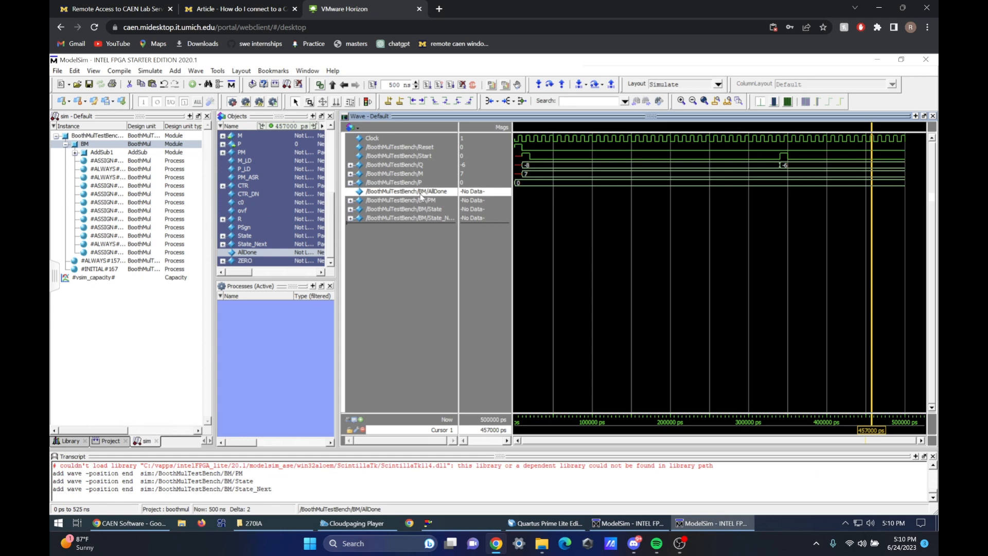
pyautogui.click(373, 85)
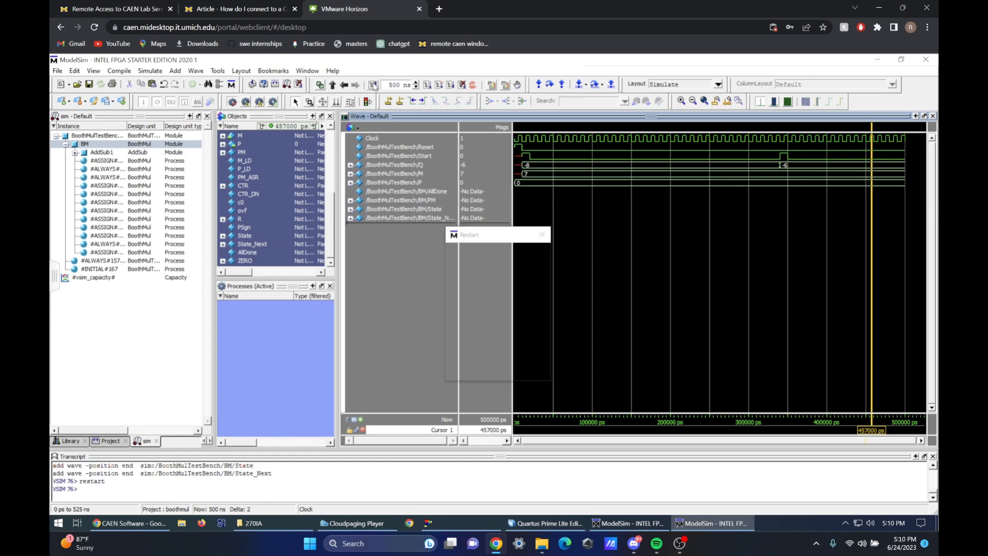
pyautogui.click(508, 372)
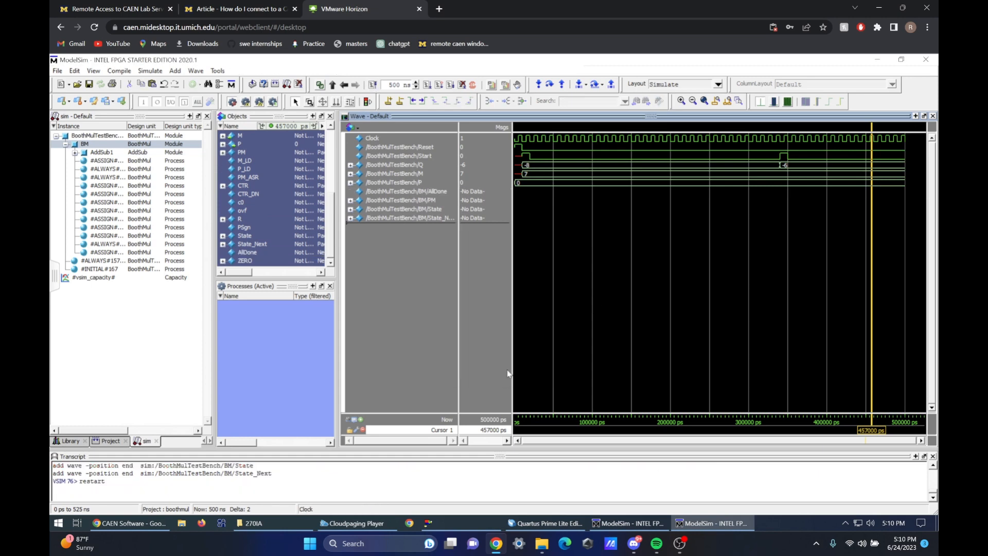
pyautogui.click(426, 85)
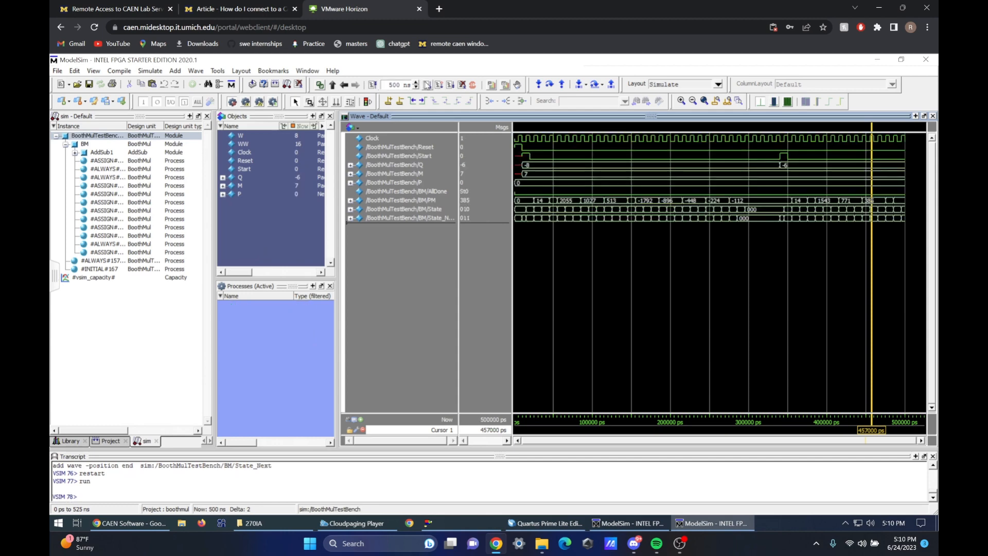
# Expand PM into its individual bits and examine them and AllDone with the time cursor at about 331500 ps
pyautogui.click(429, 202)
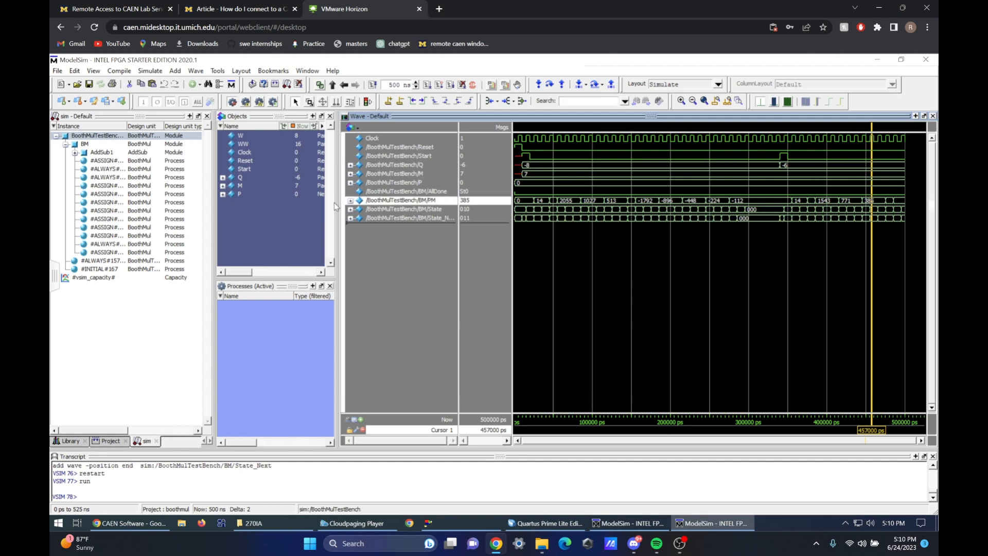
pyautogui.click(350, 201)
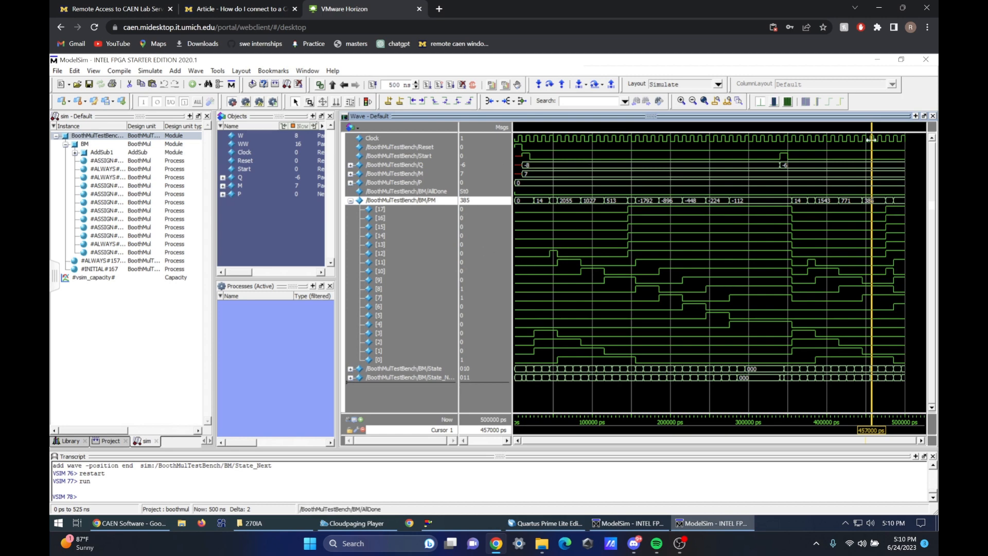
pyautogui.moveTo(871, 139); pyautogui.dragTo(772, 150)
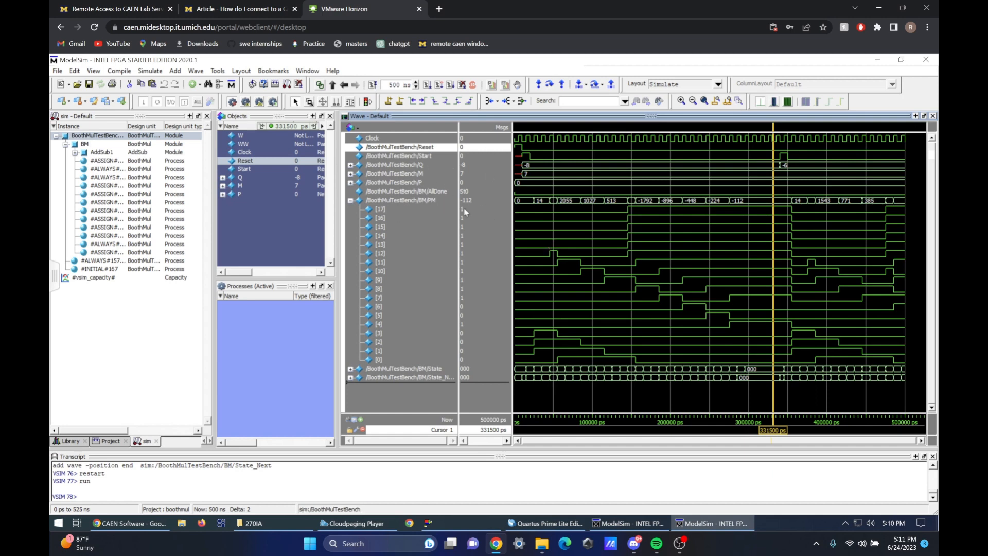
pyautogui.click(423, 192)
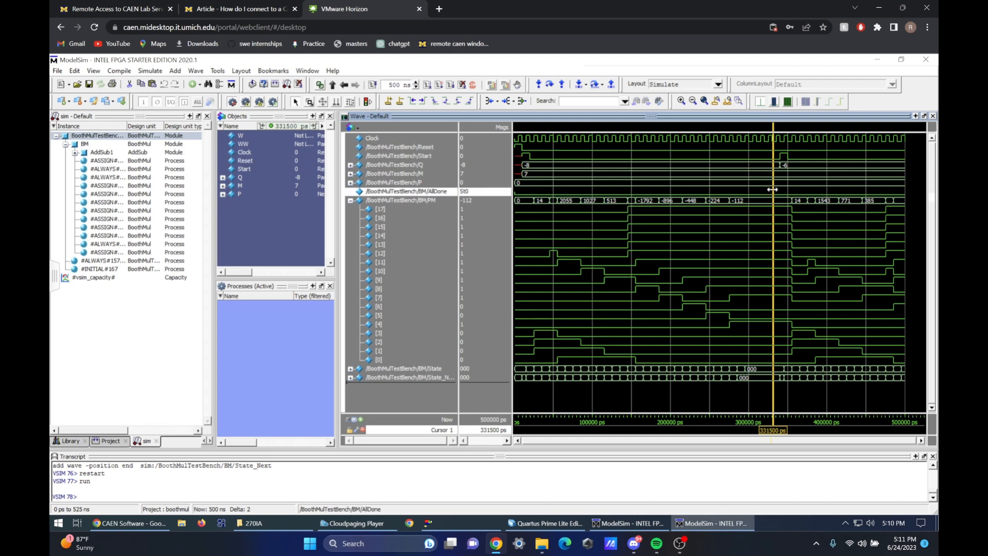
pyautogui.moveTo(773, 189)
pyautogui.mouseDown()
pyautogui.moveTo(578, 187)
pyautogui.moveTo(775, 189)
pyautogui.moveTo(757, 201)
pyautogui.moveTo(765, 204)
pyautogui.mouseUp()
# Switch to Quartus and examine the Done state definition and the More state's CTR condition in the BoothMul controller code
pyautogui.click(548, 525)
pyautogui.moveTo(565, 307); pyautogui.dragTo(581, 214)
pyautogui.scroll(2, 362, 162)
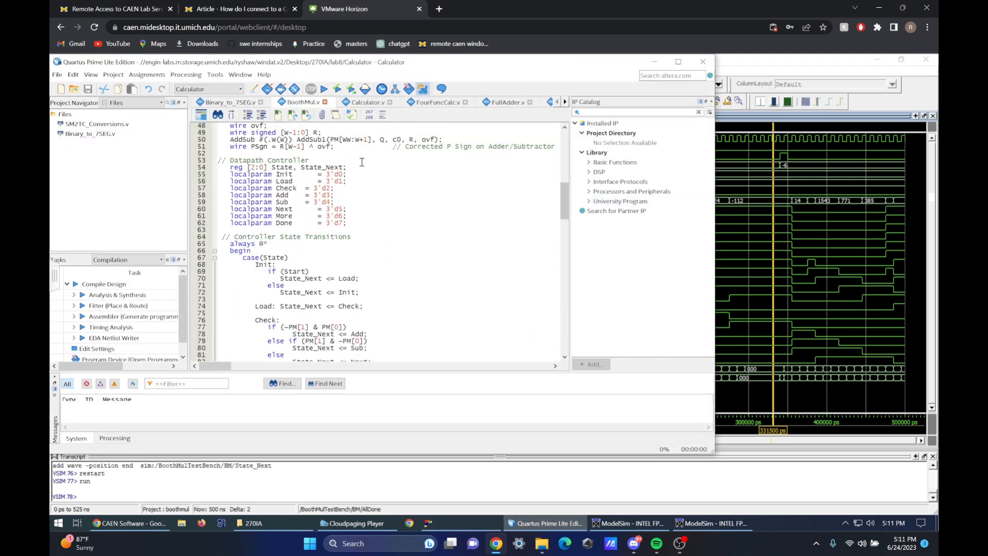
pyautogui.click(282, 223)
pyautogui.moveTo(565, 210); pyautogui.dragTo(568, 250)
pyautogui.click(275, 160)
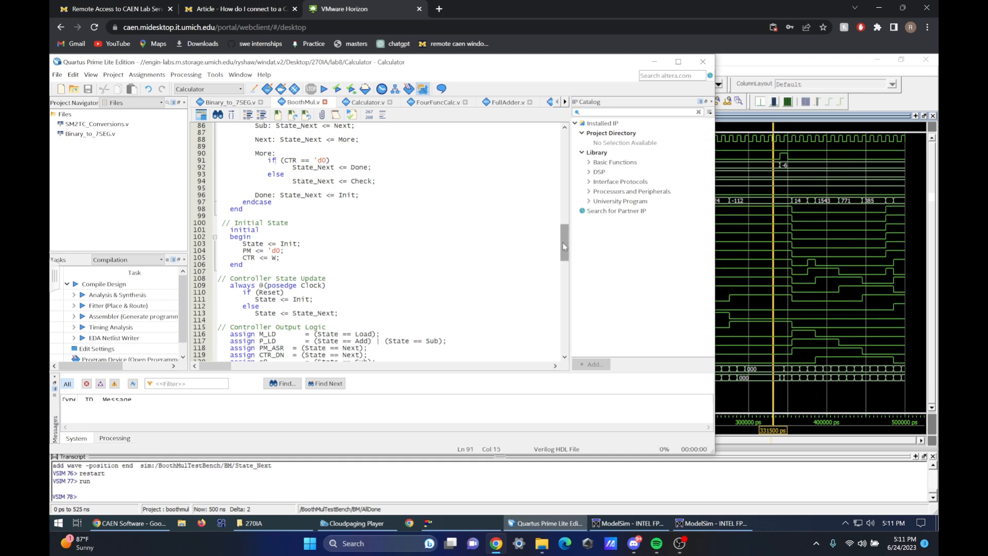
# Restore the AllDone assignment in BoothMul.v's controller output logic to (State == Done) by removing the constant 0 and the comment marks
pyautogui.scroll(-4, 564, 246)
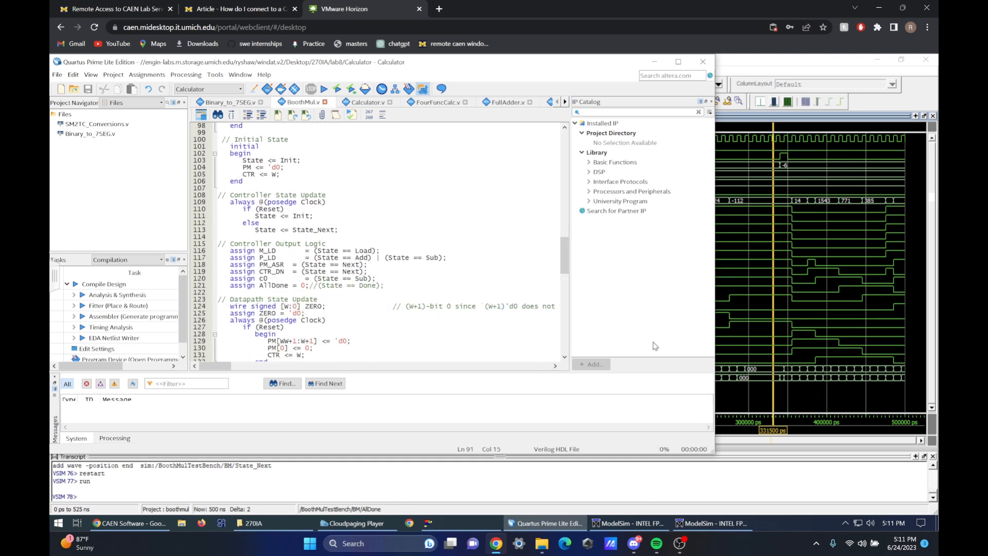
pyautogui.click(276, 286)
pyautogui.click(306, 285)
pyautogui.moveTo(320, 285); pyautogui.dragTo(300, 286)
pyautogui.press('Delete')
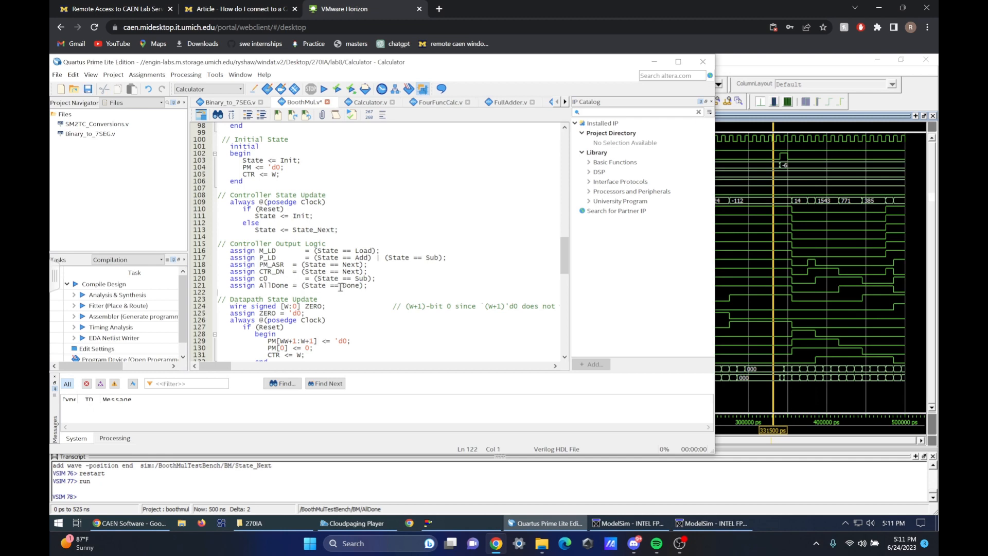
# Switch to ModelSim and recompile the project files FullAdder.v and BoothMul.v
pyautogui.click(426, 487)
pyautogui.click(108, 441)
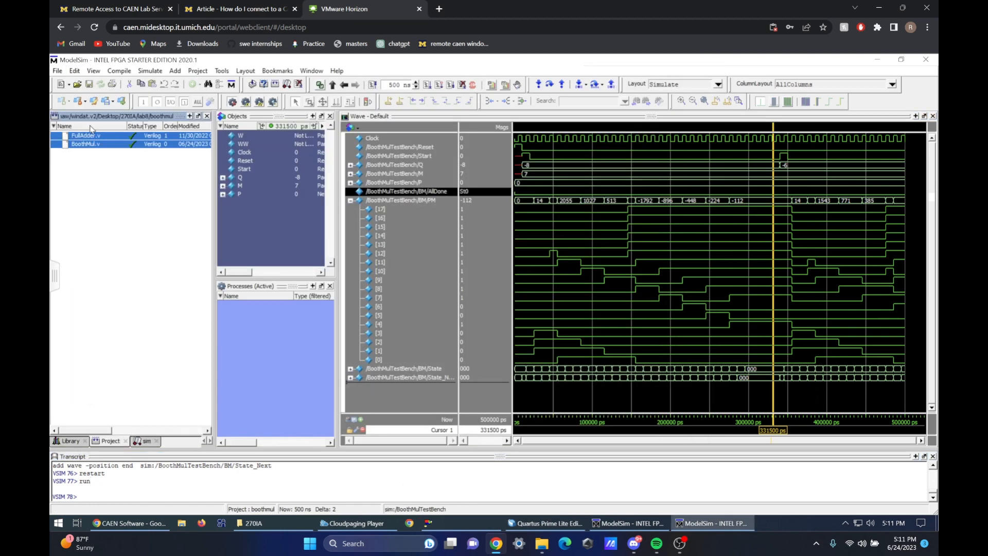
pyautogui.rightClick(92, 145)
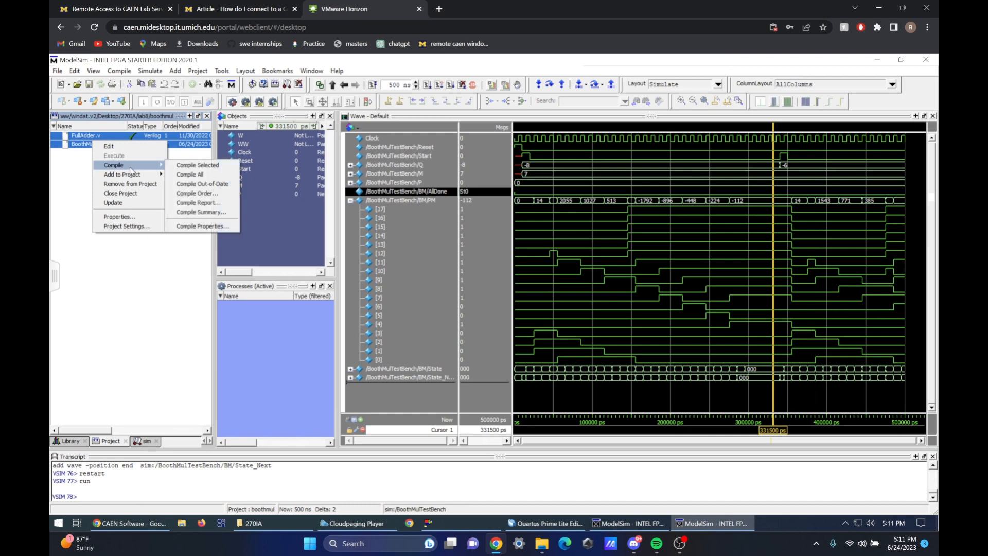
pyautogui.moveTo(129, 165)
pyautogui.click(201, 164)
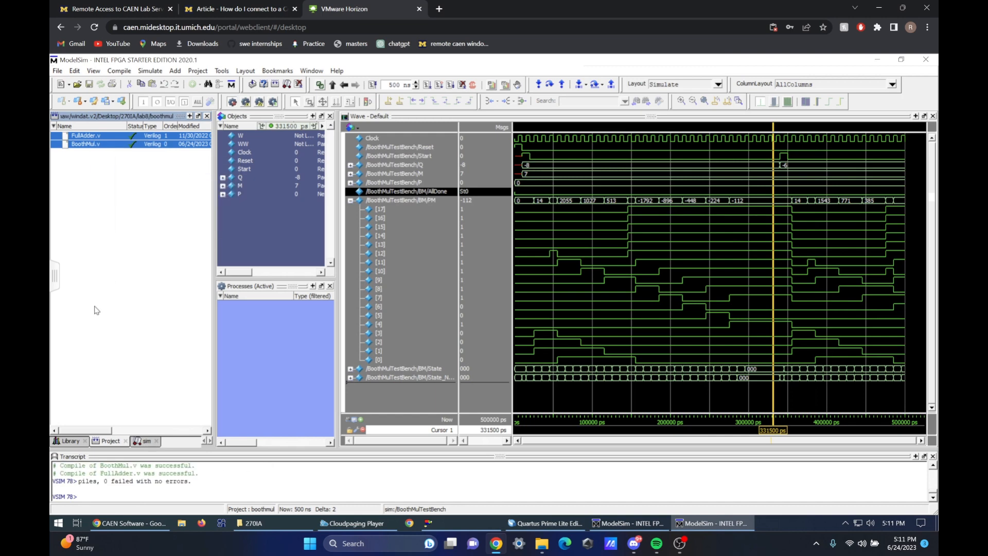
# Start a new simulation of the BoothMulTestBench module from the work library
pyautogui.click(67, 441)
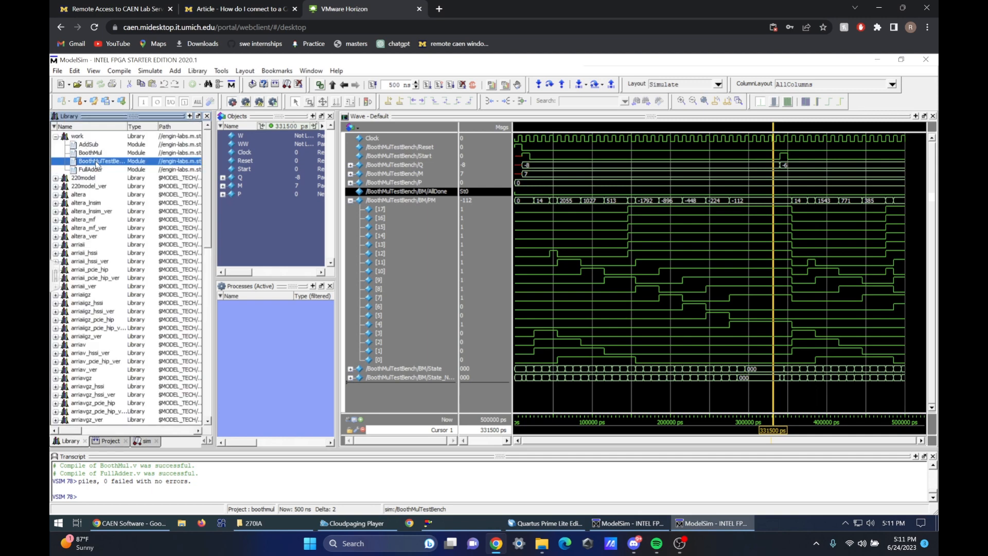
pyautogui.rightClick(97, 163)
pyautogui.click(126, 168)
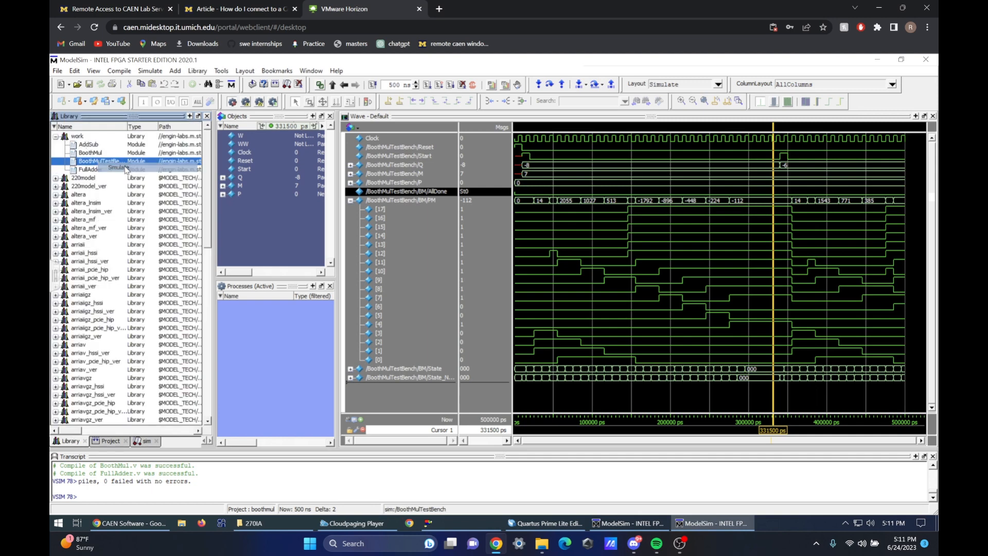
pyautogui.click(476, 321)
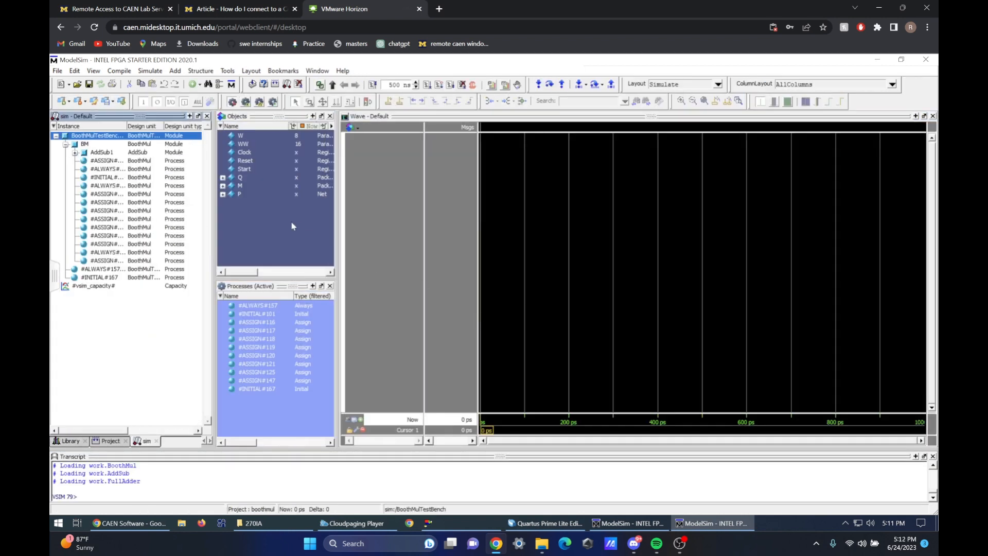
# Add the testbench signals Clock, Reset, Start, Q, M and P, plus BM's PM, AllDone and State, to the waveform
pyautogui.moveTo(252, 197); pyautogui.dragTo(399, 174)
pyautogui.click(91, 143)
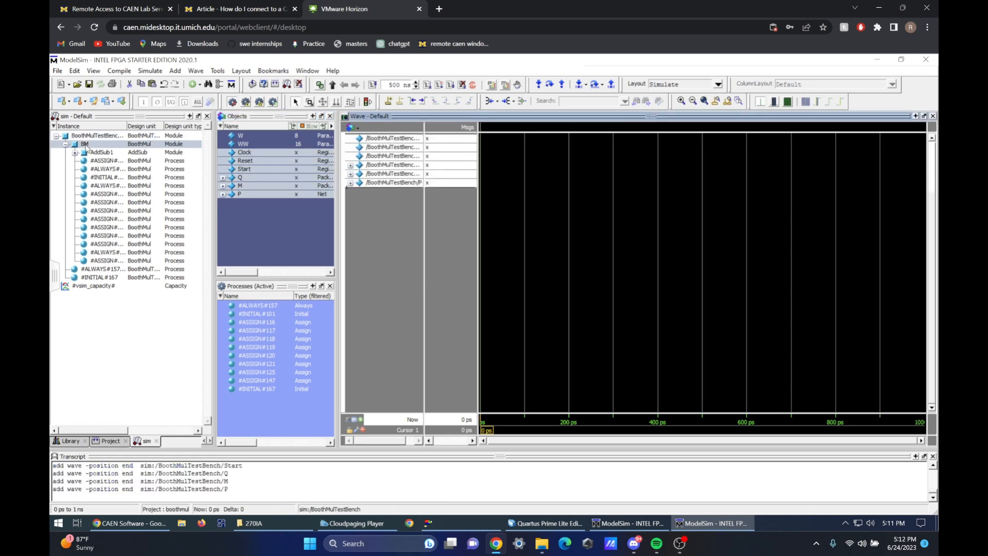
pyautogui.moveTo(331, 167); pyautogui.dragTo(331, 234)
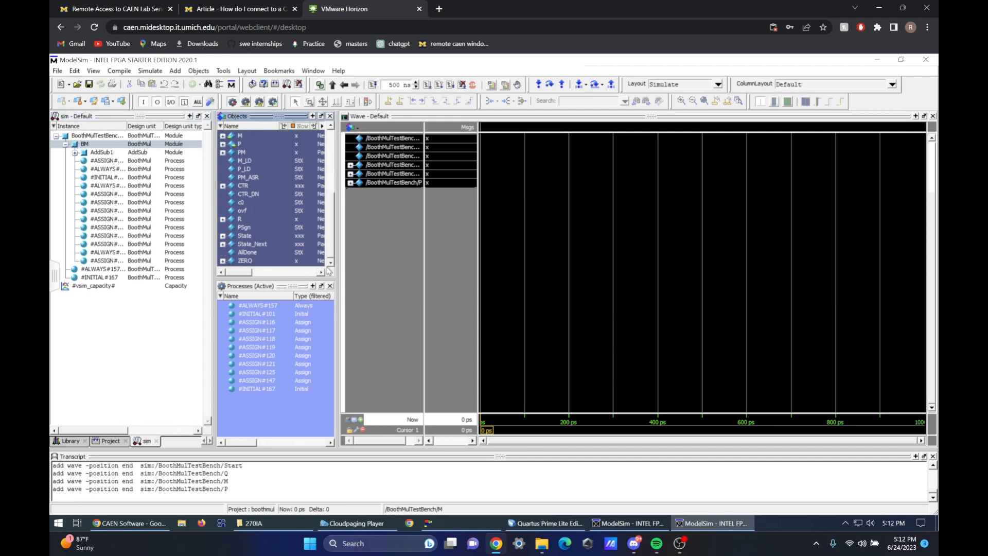
pyautogui.moveTo(245, 154); pyautogui.dragTo(379, 209)
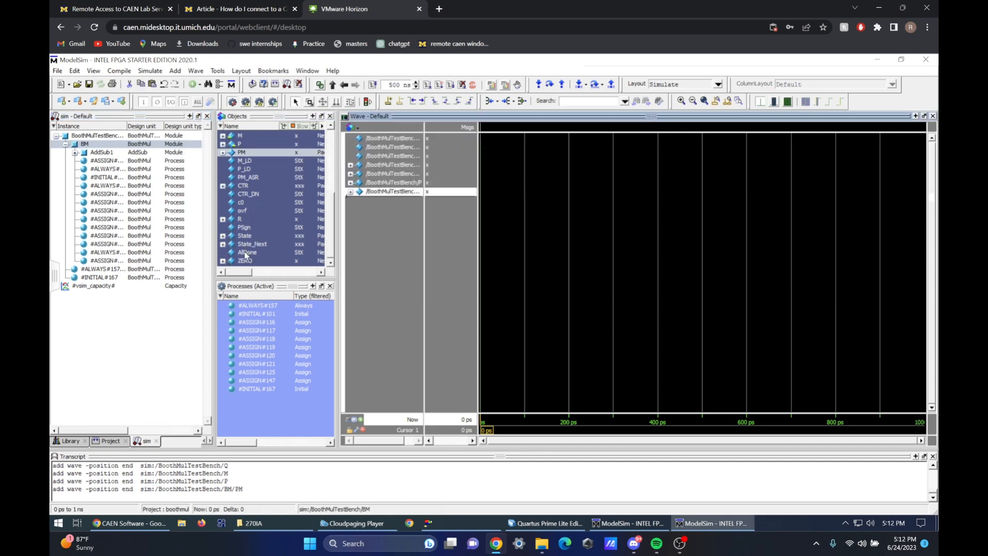
pyautogui.moveTo(246, 254); pyautogui.dragTo(397, 247)
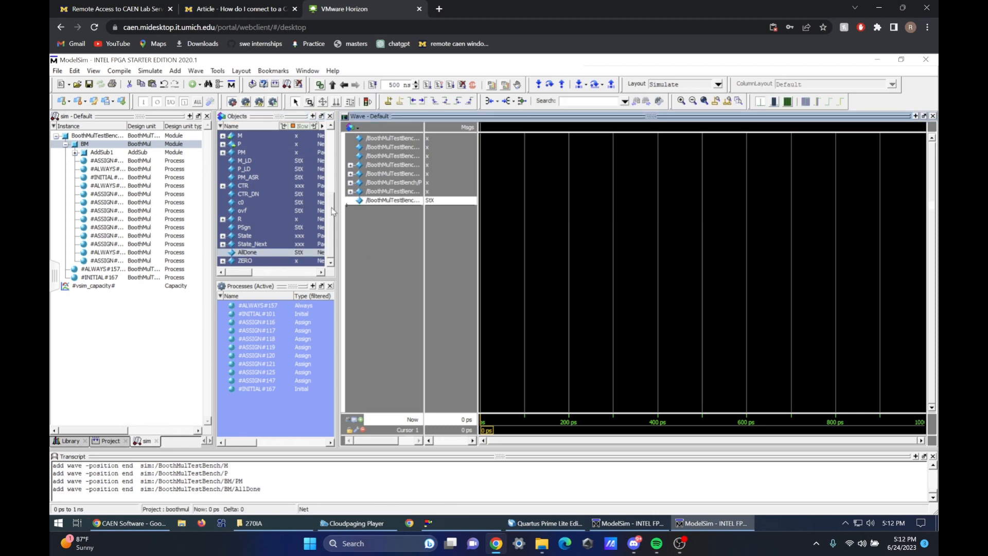
pyautogui.moveTo(244, 236); pyautogui.dragTo(463, 225)
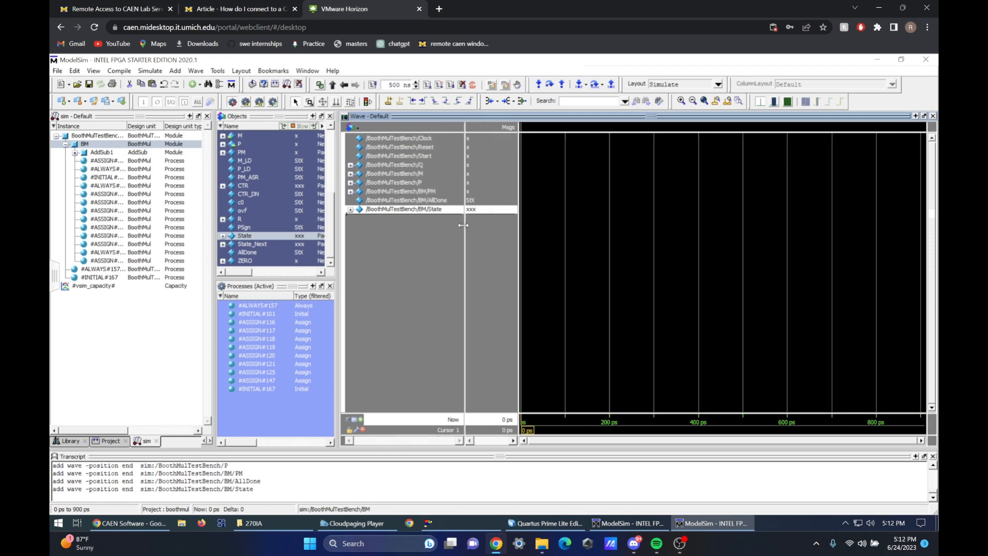
# Run the new simulation for 500 ns to record the testbench and BM signals
pyautogui.click(427, 84)
pyautogui.click(665, 273)
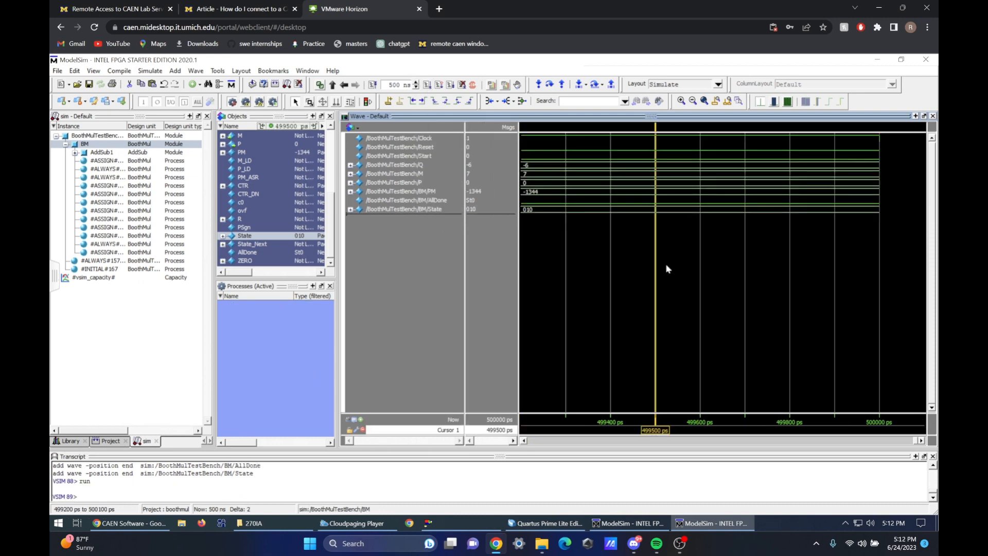
pyautogui.click(704, 101)
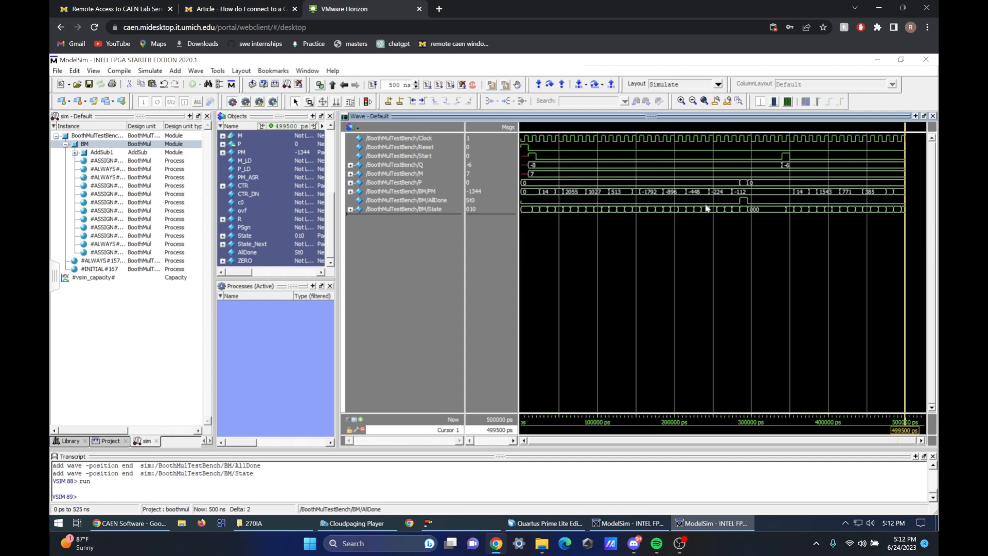
# Examine P and BM's AllDone in the waveform around AllDone's rising edge, with the time cursor at about 284000 ps
pyautogui.click(396, 182)
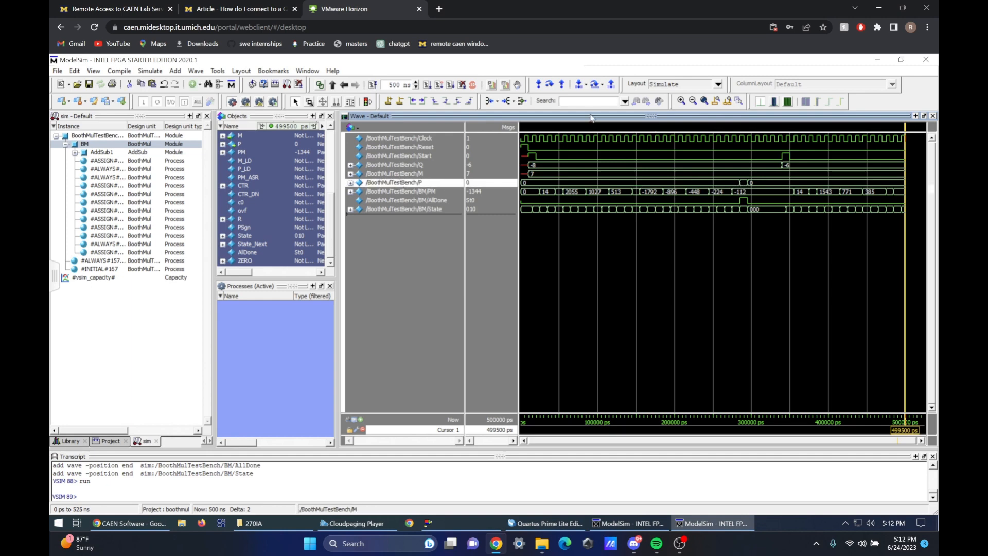
pyautogui.click(681, 101)
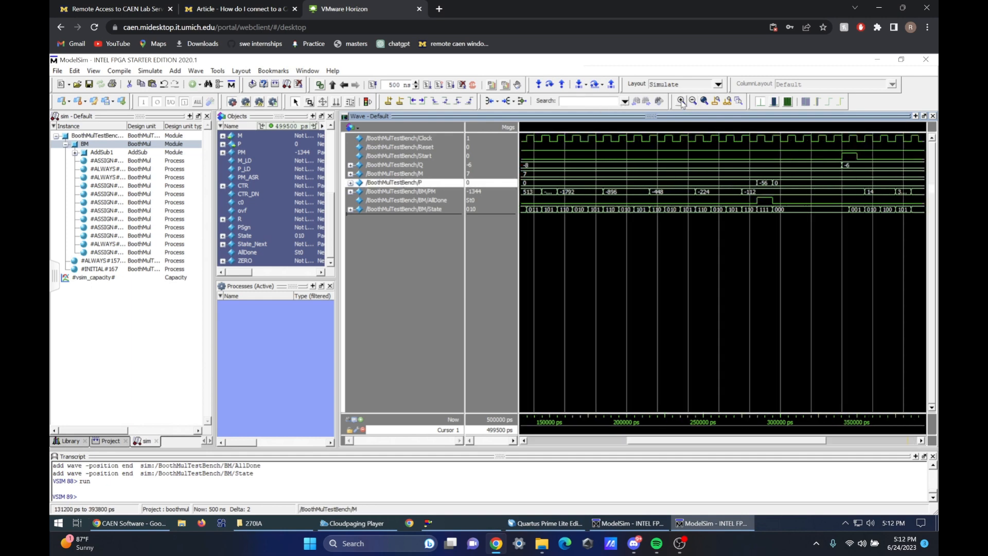
pyautogui.moveTo(757, 185); pyautogui.dragTo(740, 183)
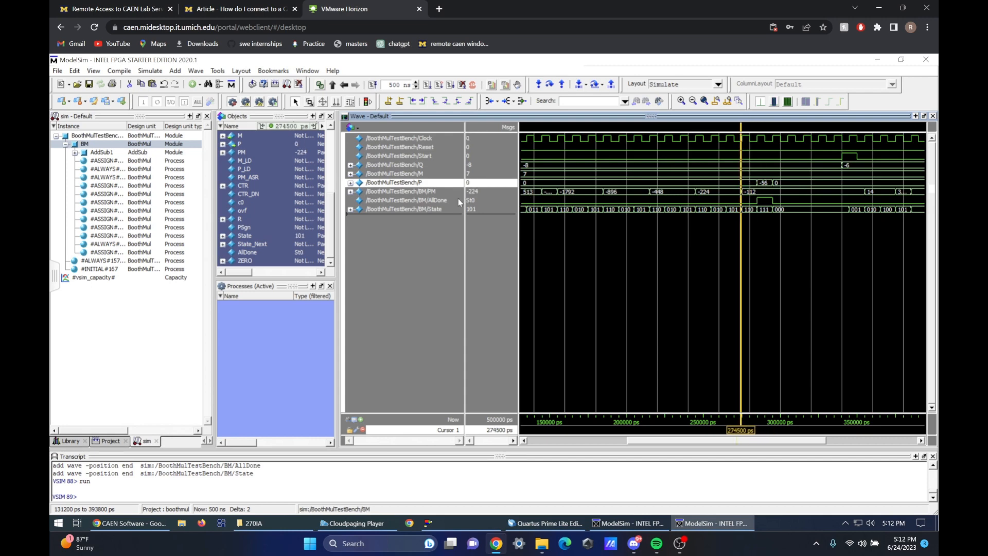
pyautogui.click(543, 195)
pyautogui.click(449, 201)
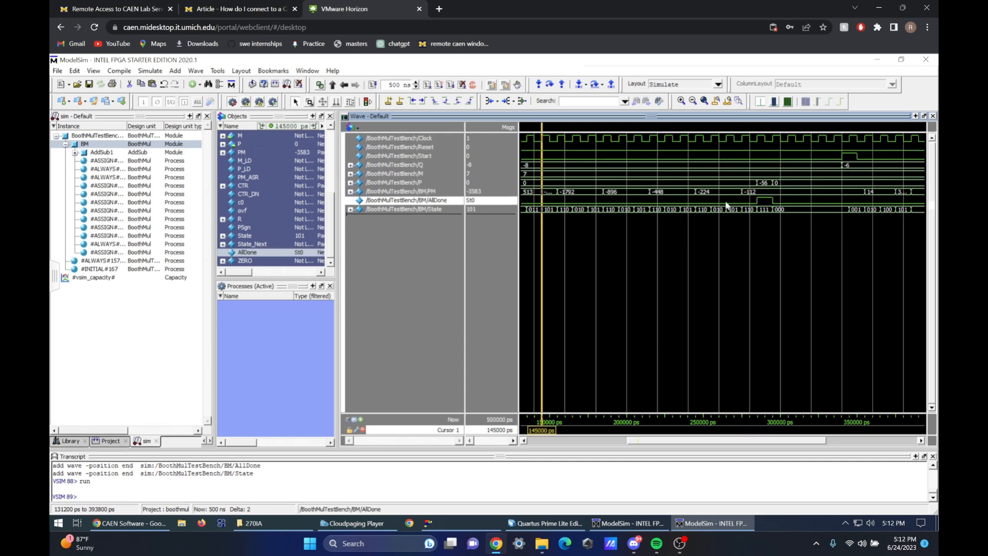
pyautogui.moveTo(727, 203); pyautogui.dragTo(755, 200)
pyautogui.moveTo(755, 200)
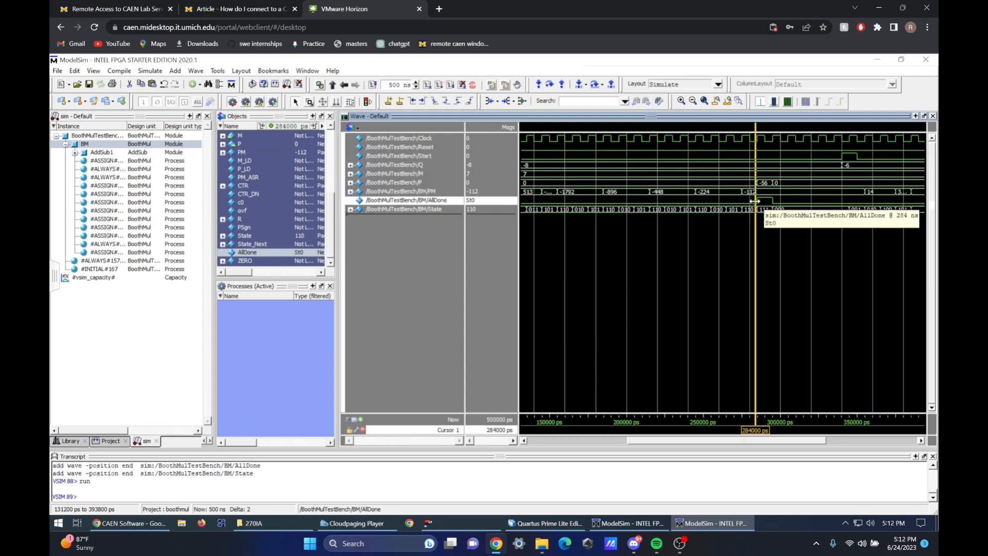